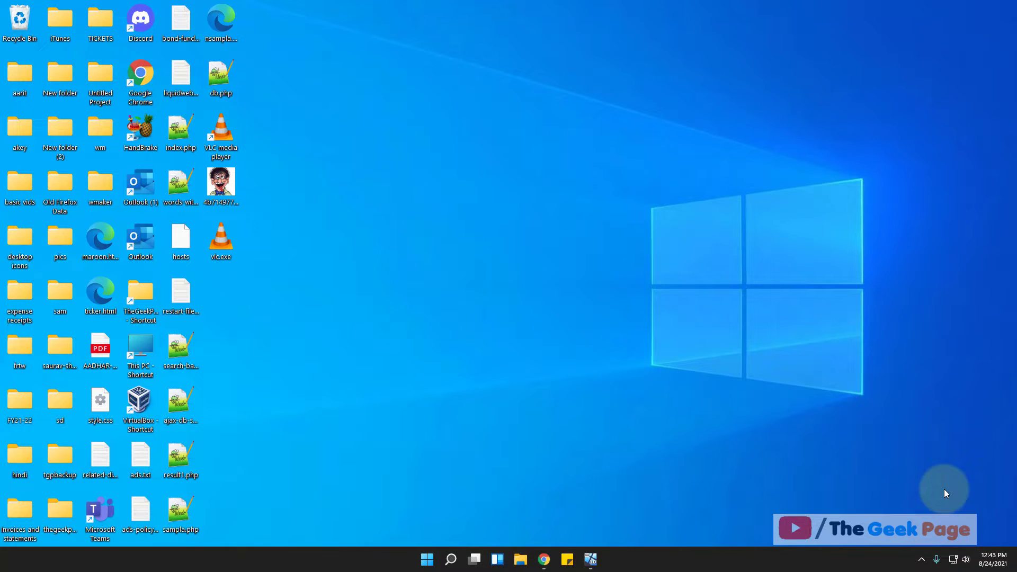
Open the Change Icon dialog from the basic vids folder's Properties Customize tab
left_click(15, 199)
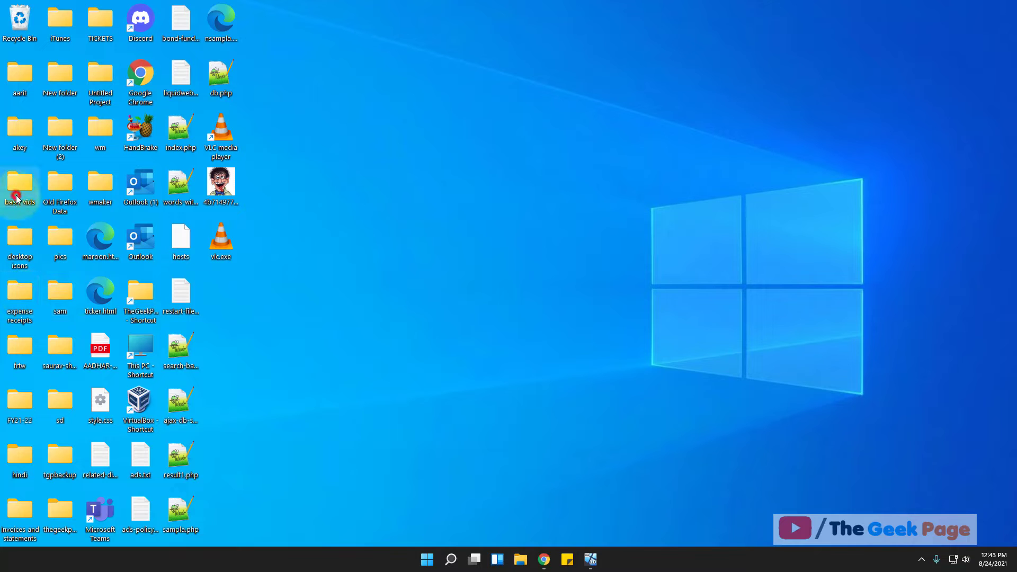
left_click_drag(16, 199, 39, 216)
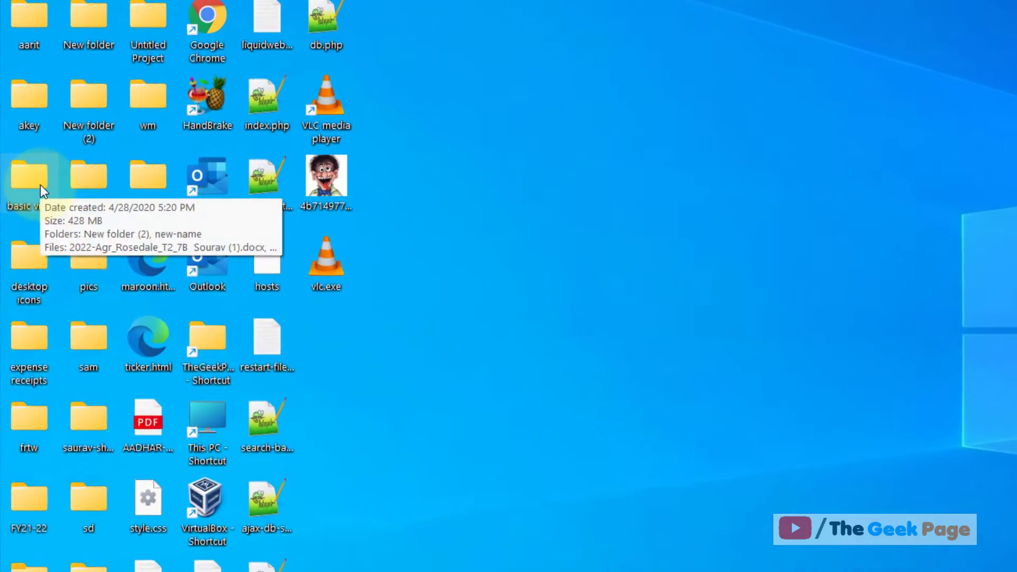
right_click(39, 186)
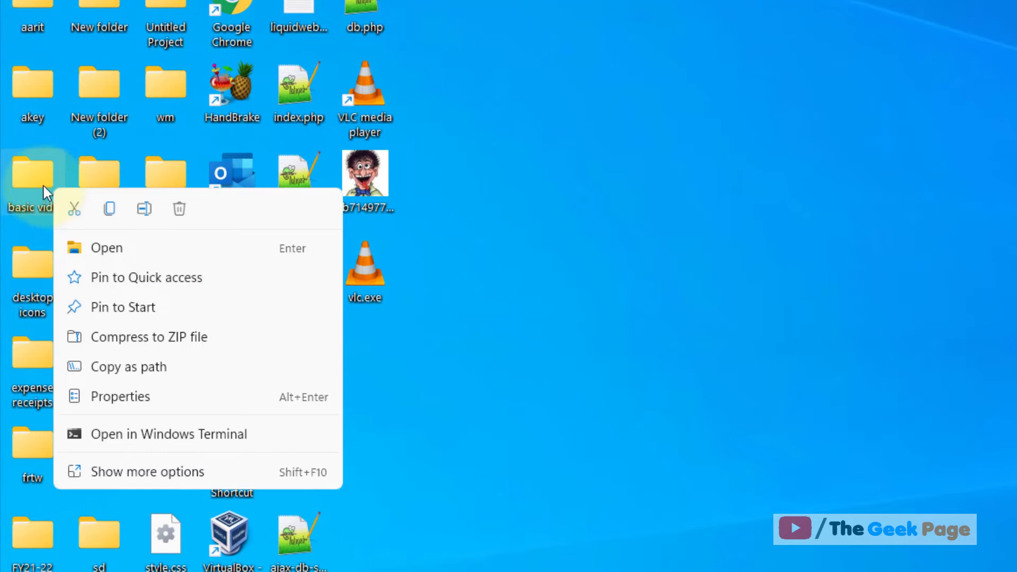
right_click(43, 184)
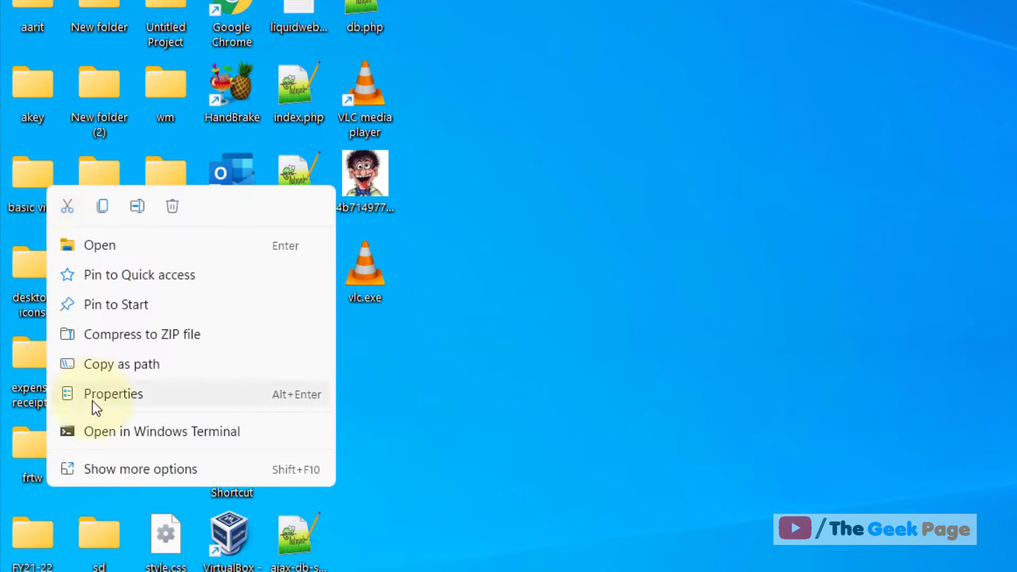
left_click(126, 401)
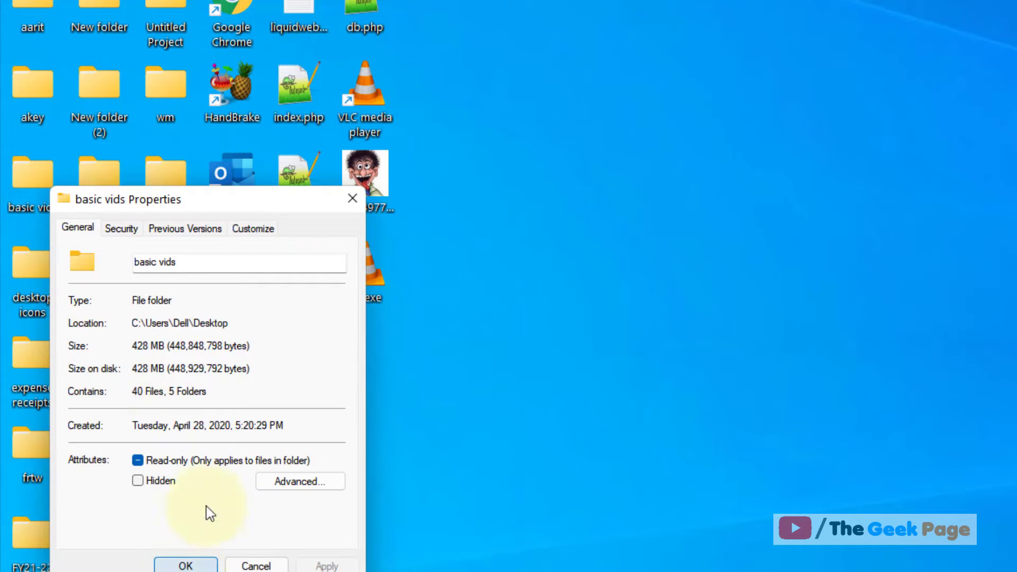
left_click(264, 241)
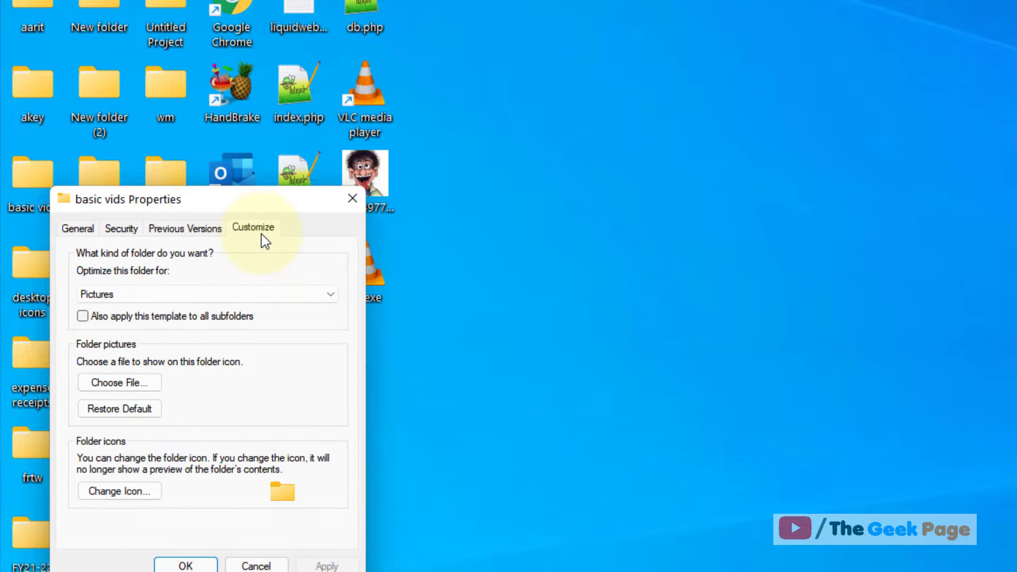
left_click(143, 498)
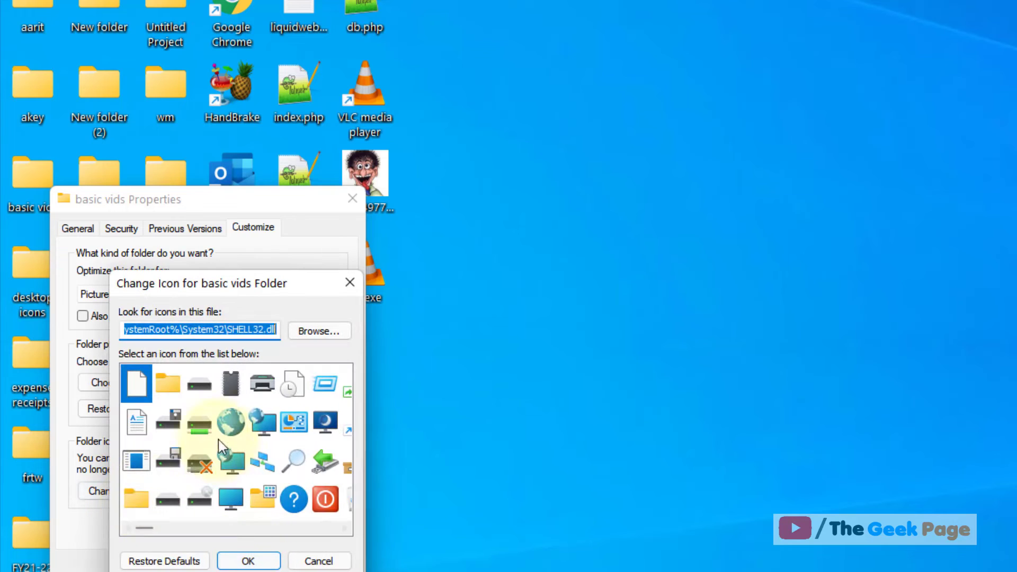
Choose the yellow folder-with-hand icon for basic vids and apply it
scroll(218, 439, "down", 2)
scroll(218, 440, "down", 1)
scroll(219, 440, "up", 1)
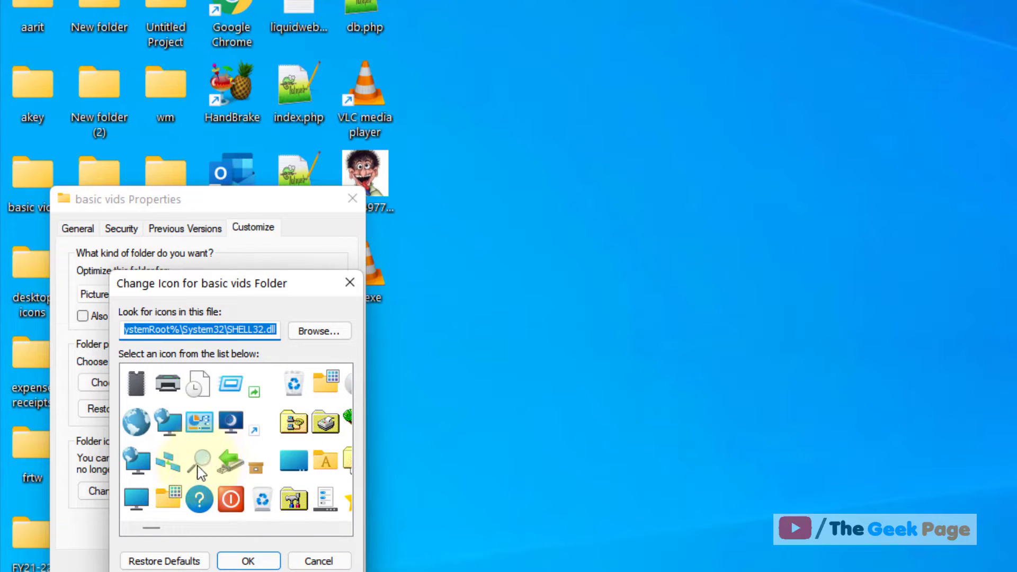
left_click(231, 431)
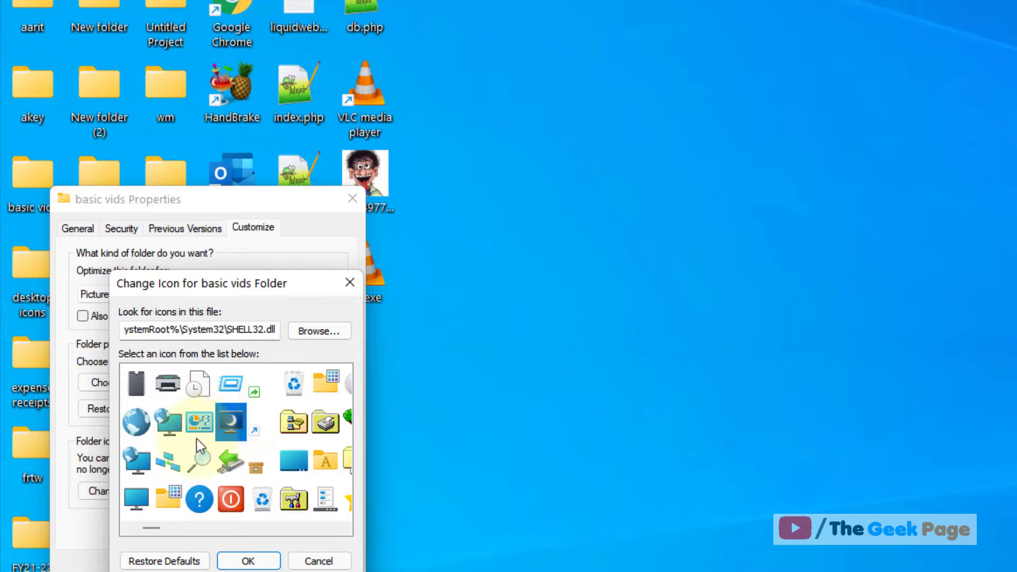
left_click(282, 436)
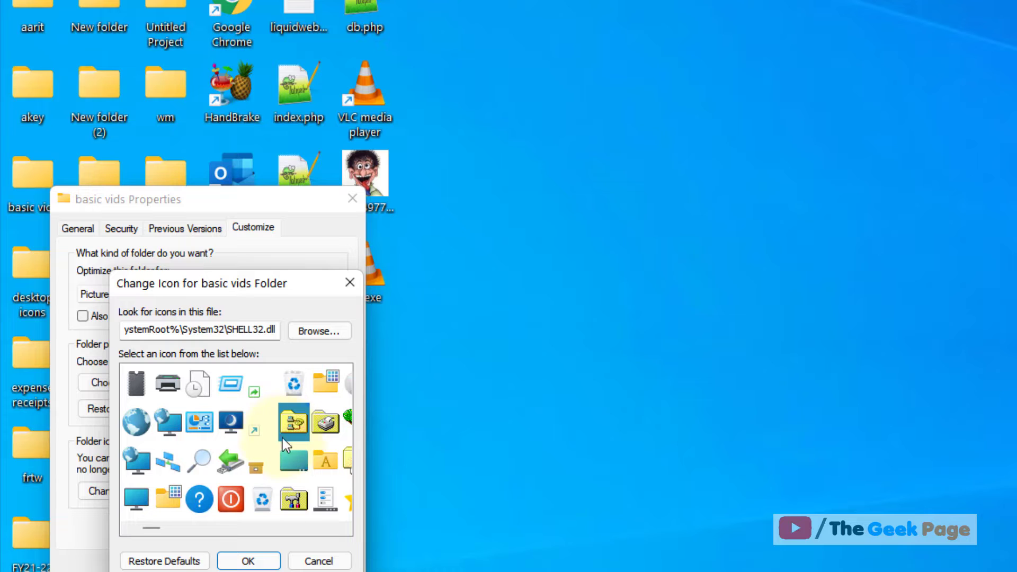
left_click(249, 561)
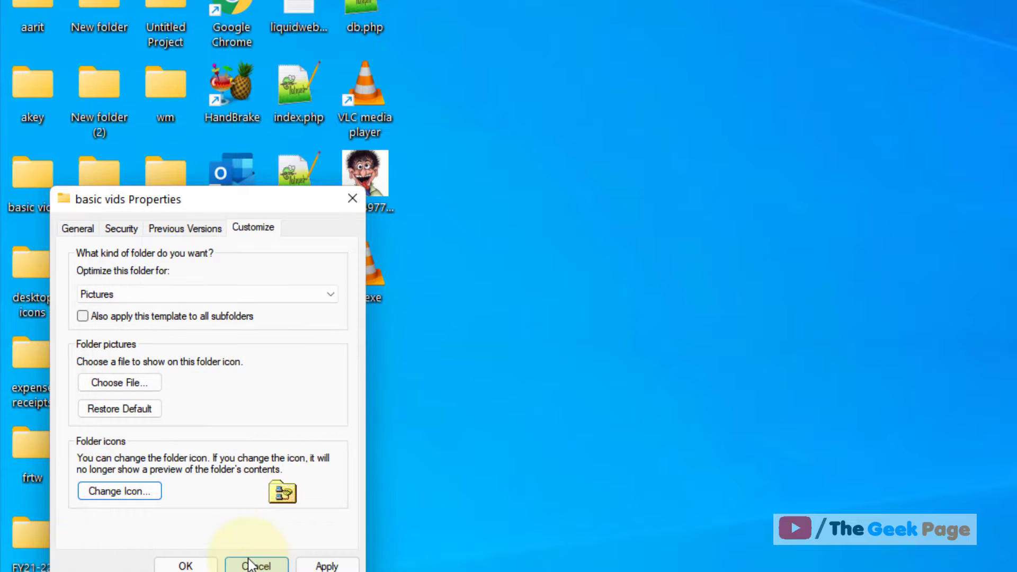
left_click(319, 565)
left_click(196, 564)
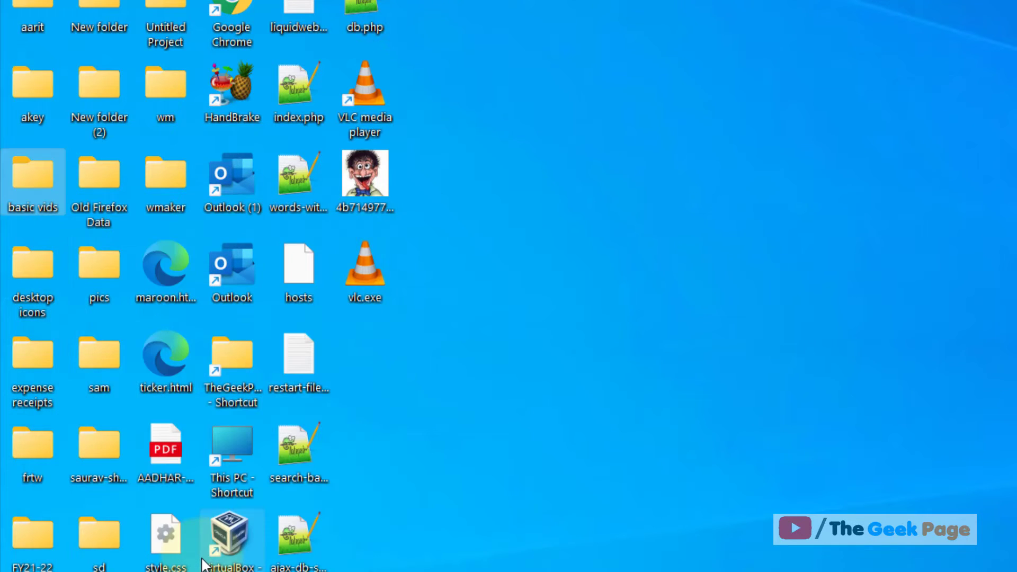
Reopen Change Icon for basic vids, then open and cancel the Browse file dialog
mouse_move(33, 198)
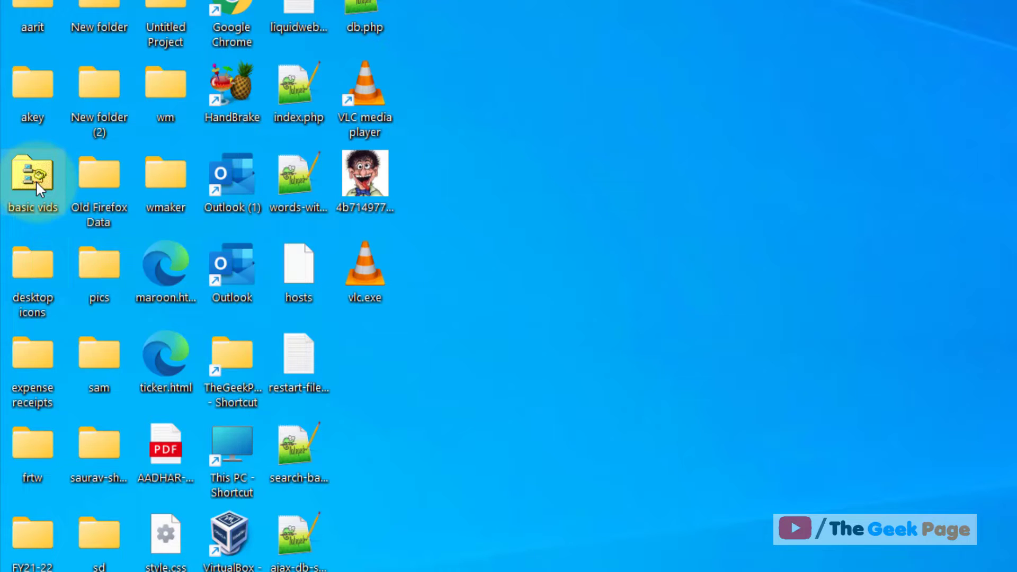
right_click(36, 180)
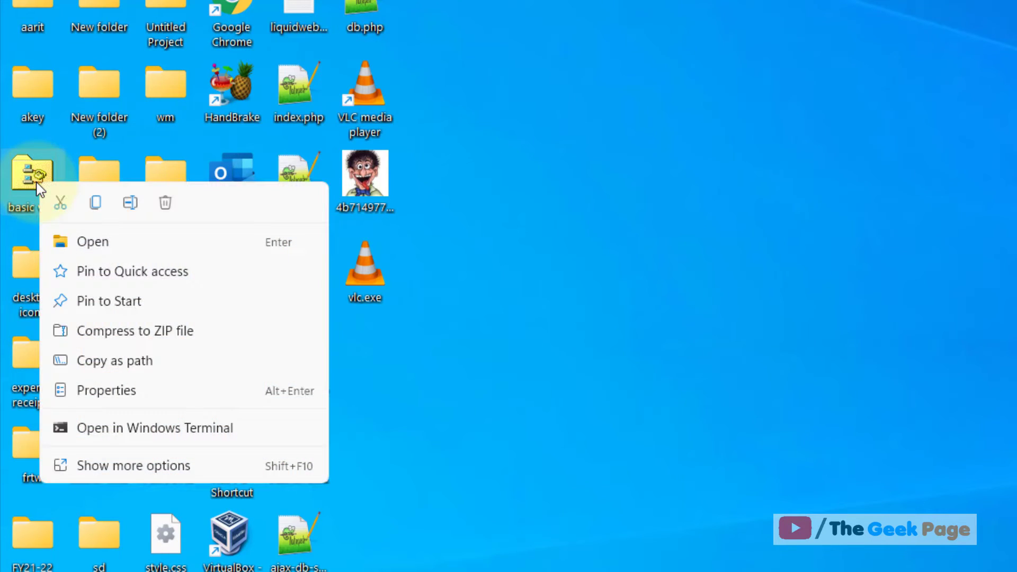
left_click(81, 392)
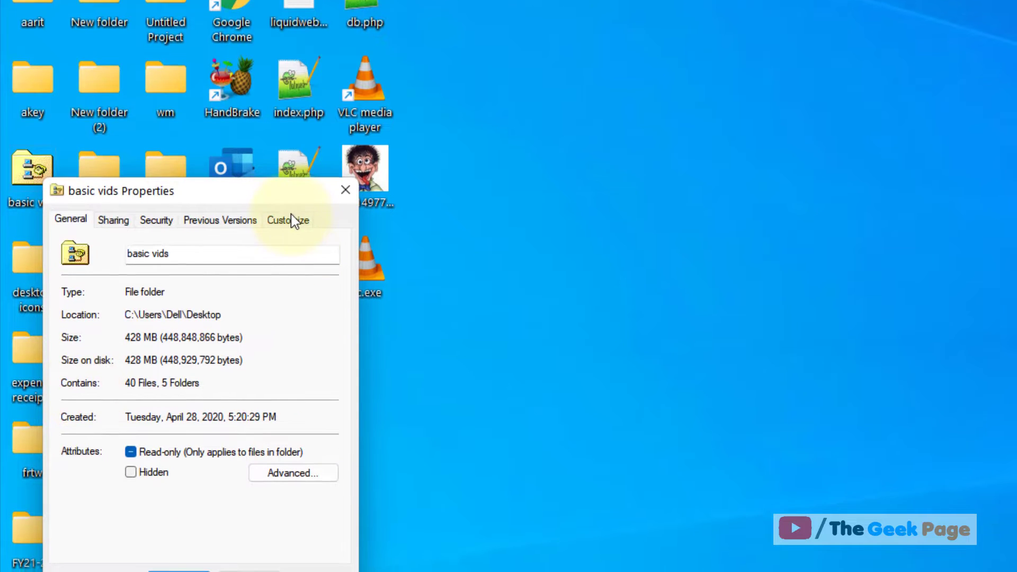
left_click(289, 228)
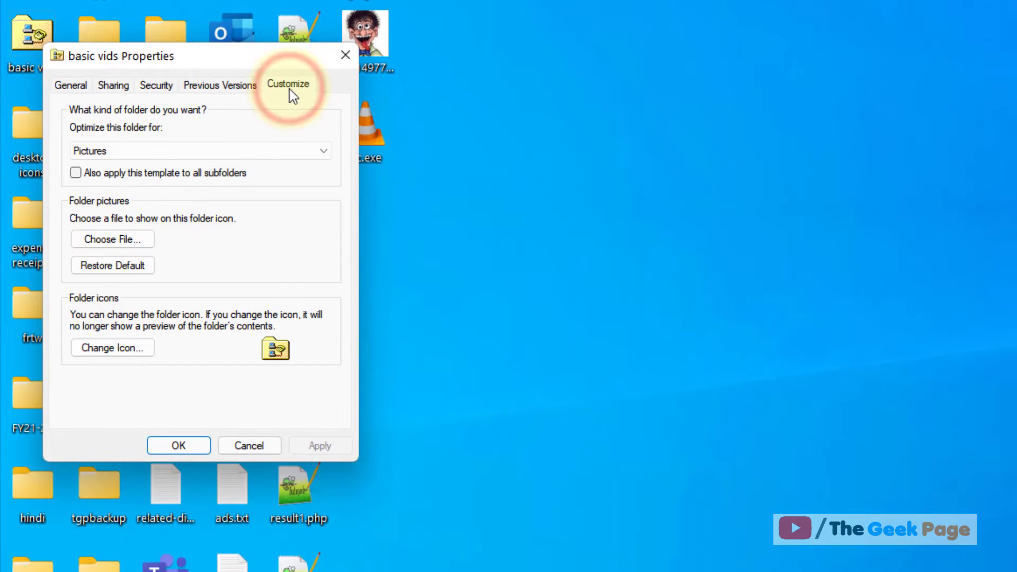
left_click(137, 351)
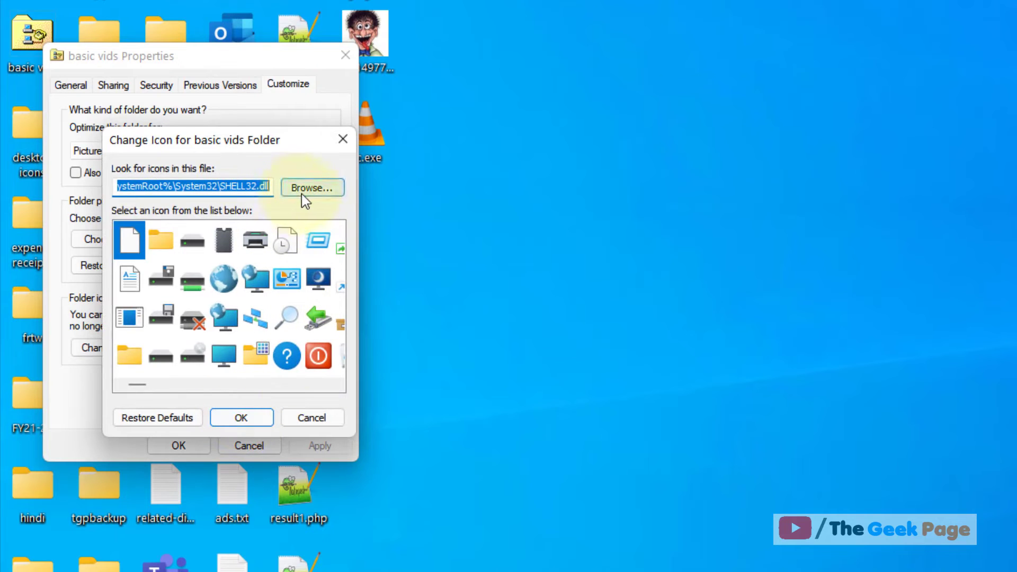
left_click(302, 194)
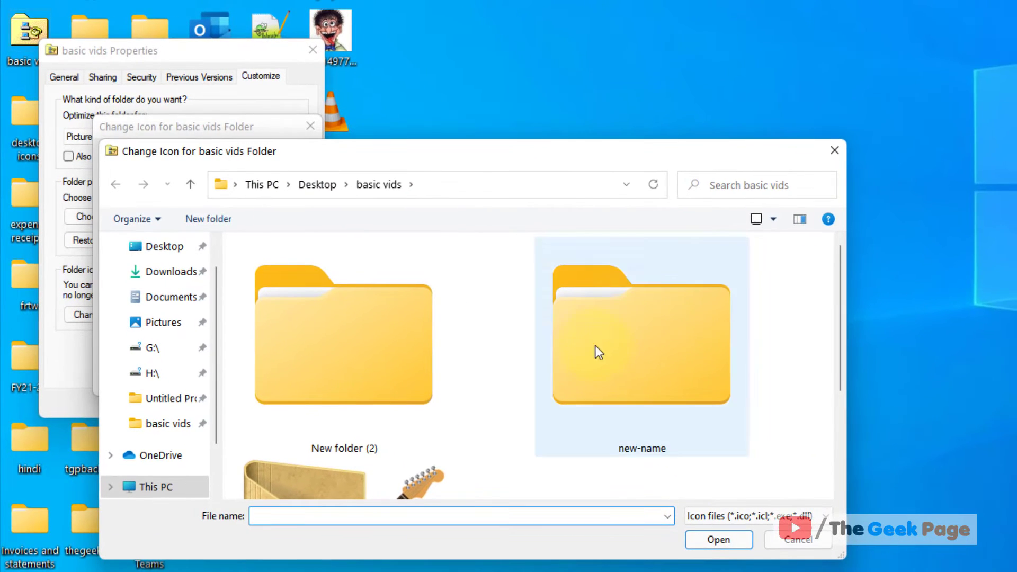
left_click(834, 151)
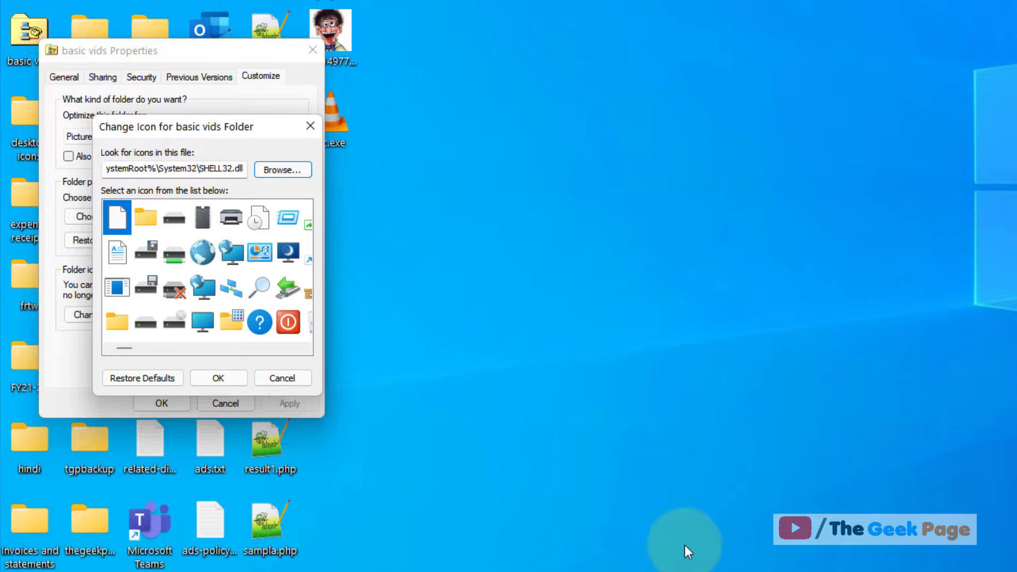
Launch Chrome from Windows search and load iconarchive.com in a maximized window
left_click(670, 567)
type("ch")
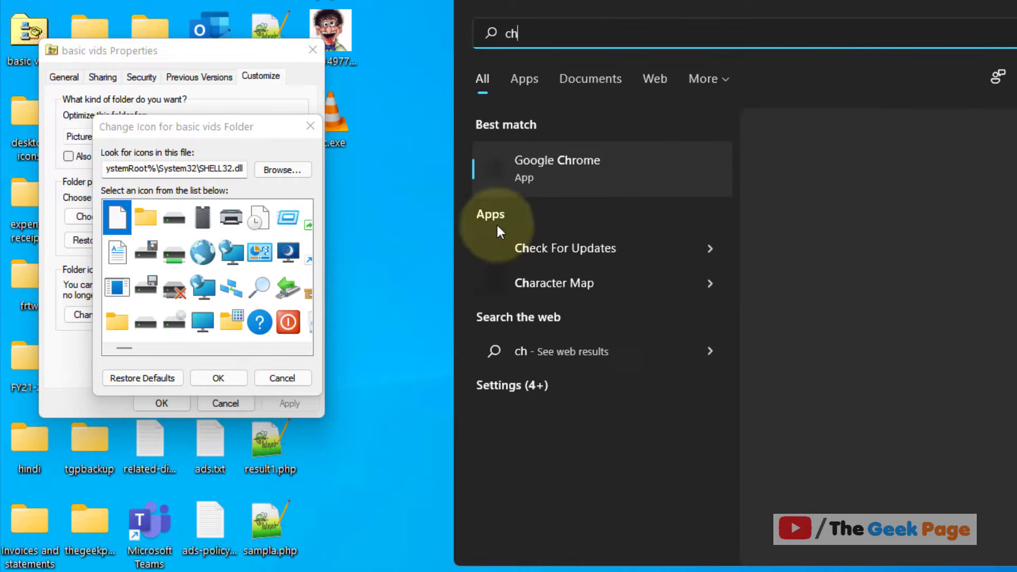
left_click(495, 169)
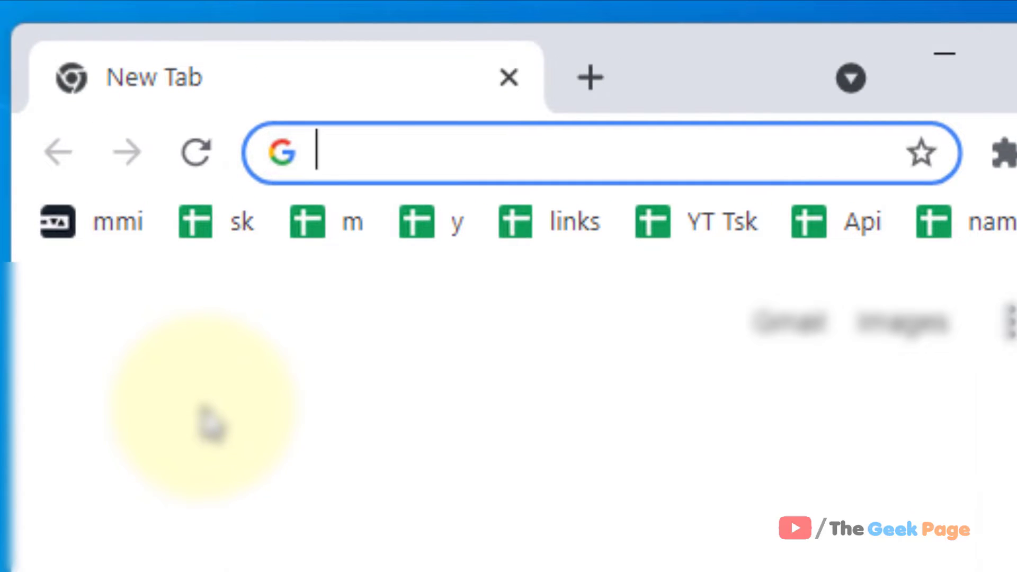
type("iconarchive.com")
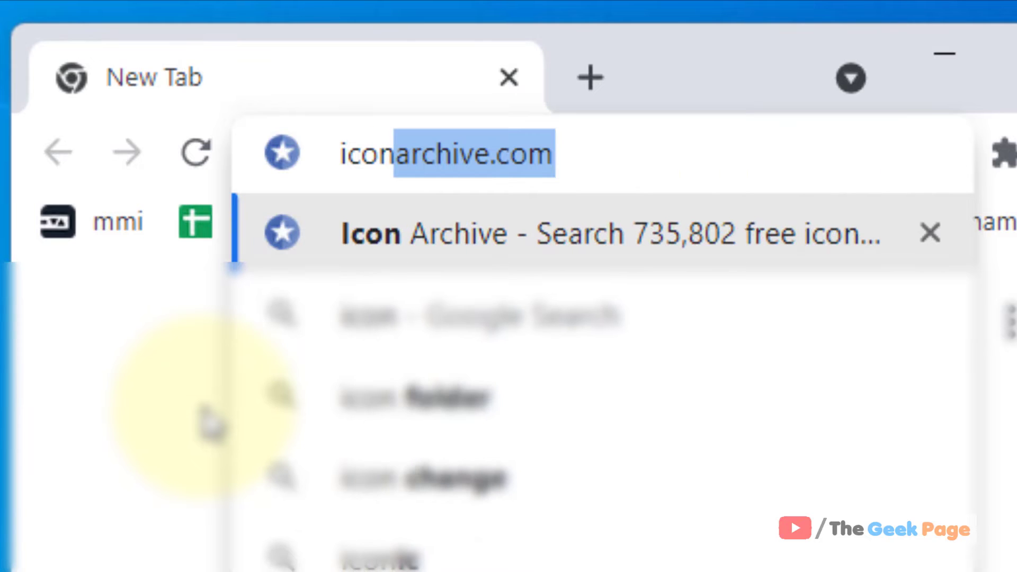
left_click(590, 159)
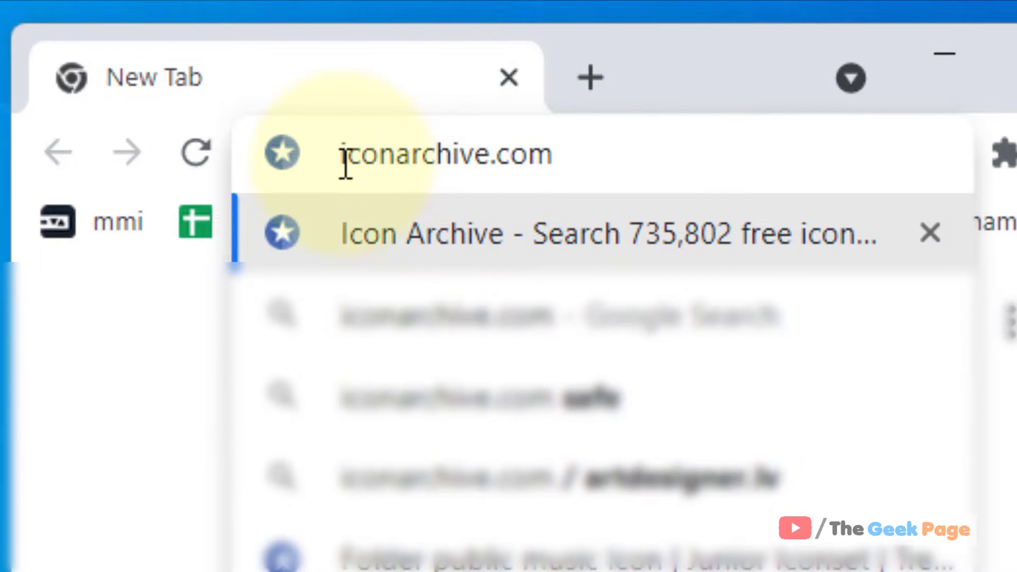
left_click(454, 245)
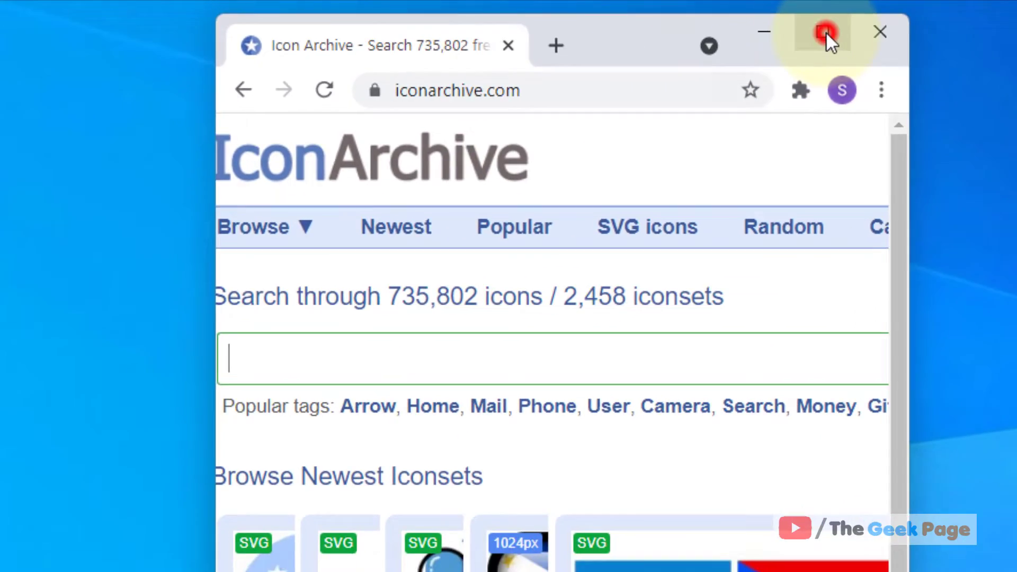
left_click(830, 42)
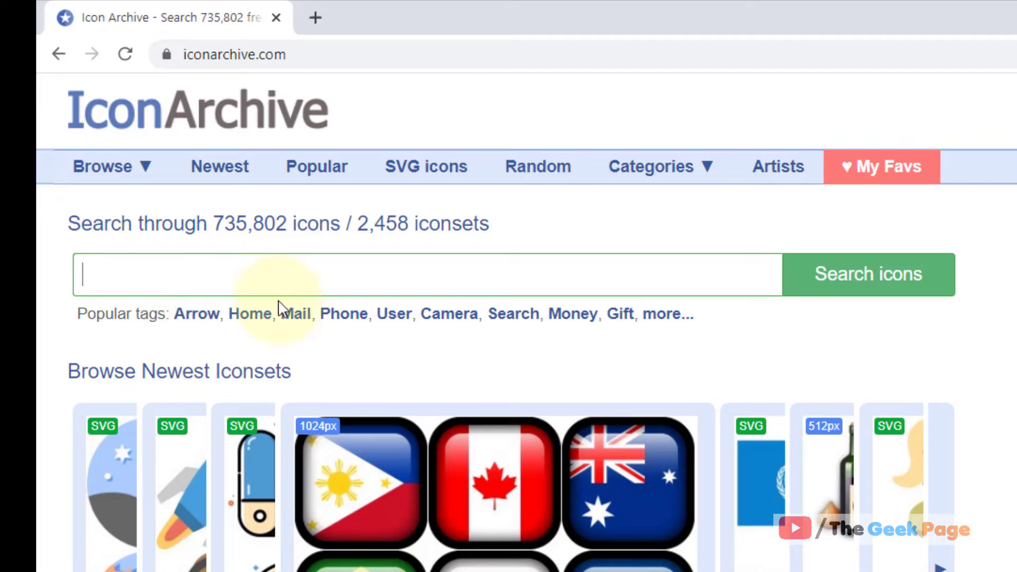
Search IconArchive for guitar and download the yellow Guitar Icon as ICO
left_click(341, 321)
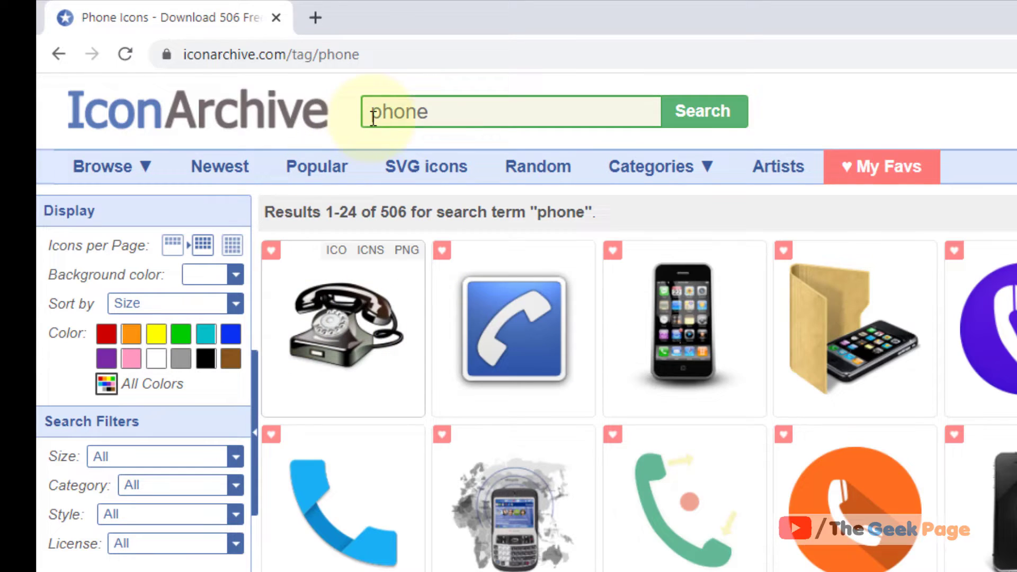
double_click(384, 114)
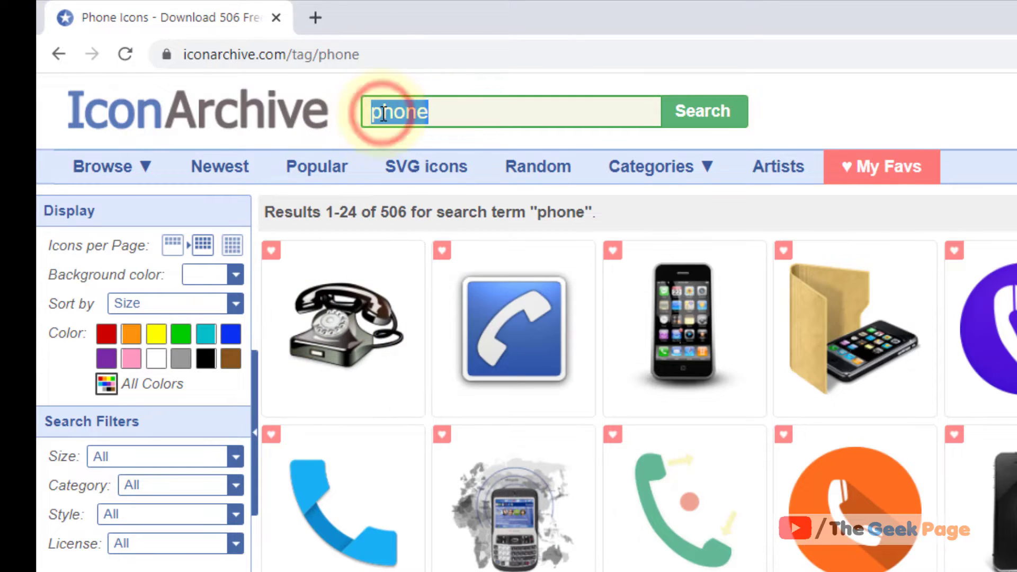
type("gu")
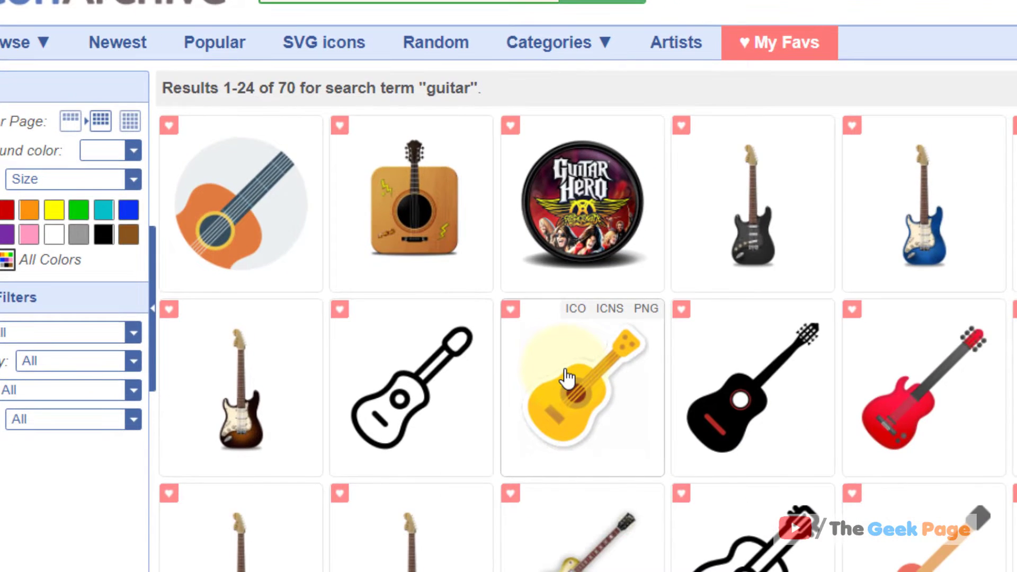
left_click(668, 500)
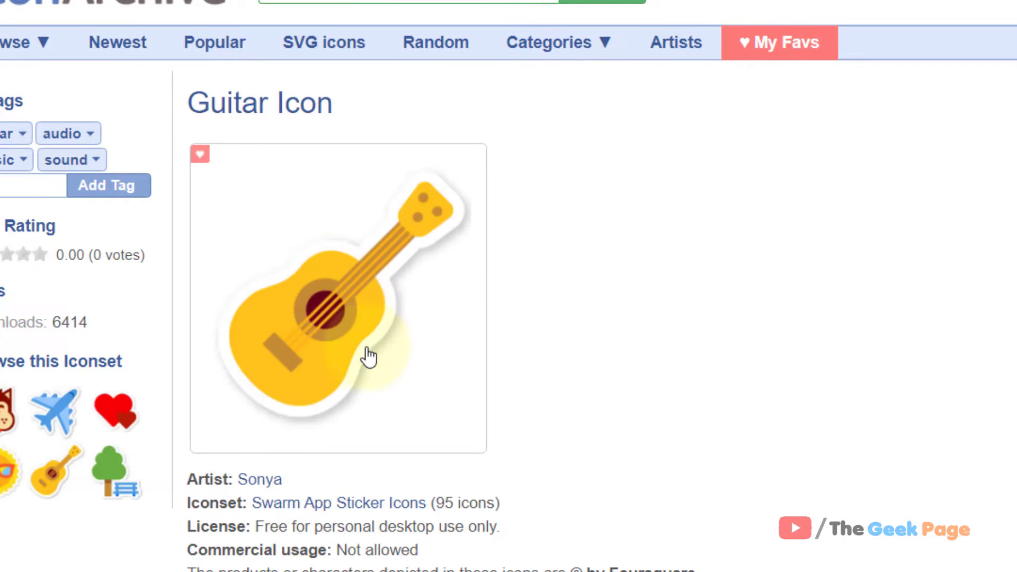
scroll(367, 366, "down", 2)
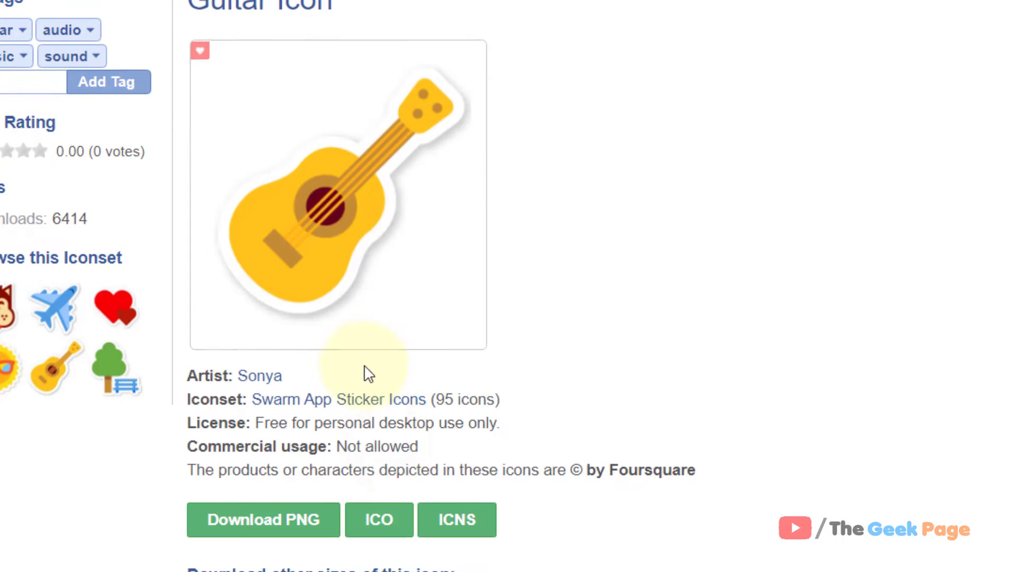
left_click(383, 536)
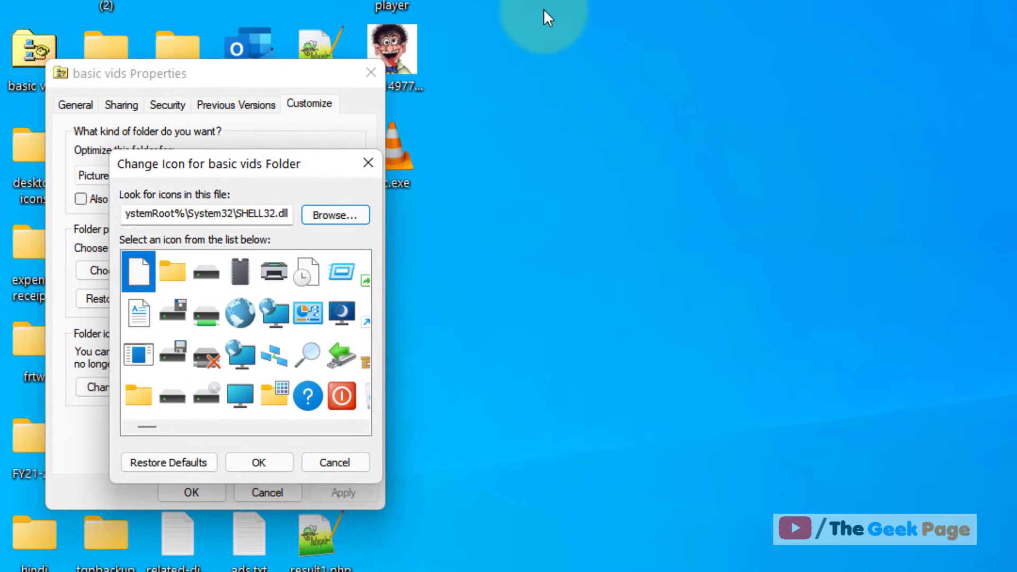
Set Sonya-Swarm-Guitar.ico as the basic vids icon, apply it, and refresh the desktop
left_click(316, 217)
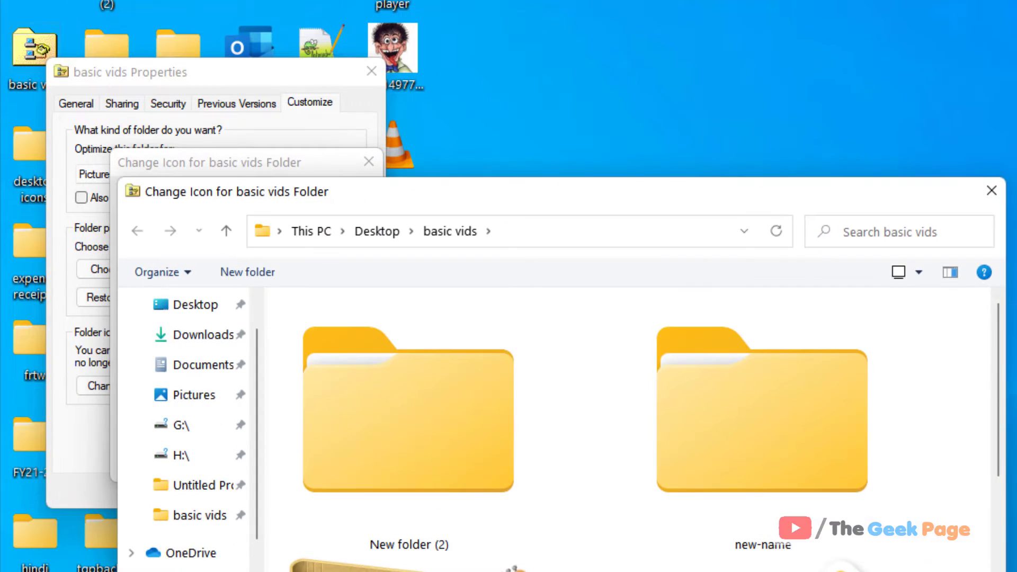
left_click_drag(993, 350, 996, 511)
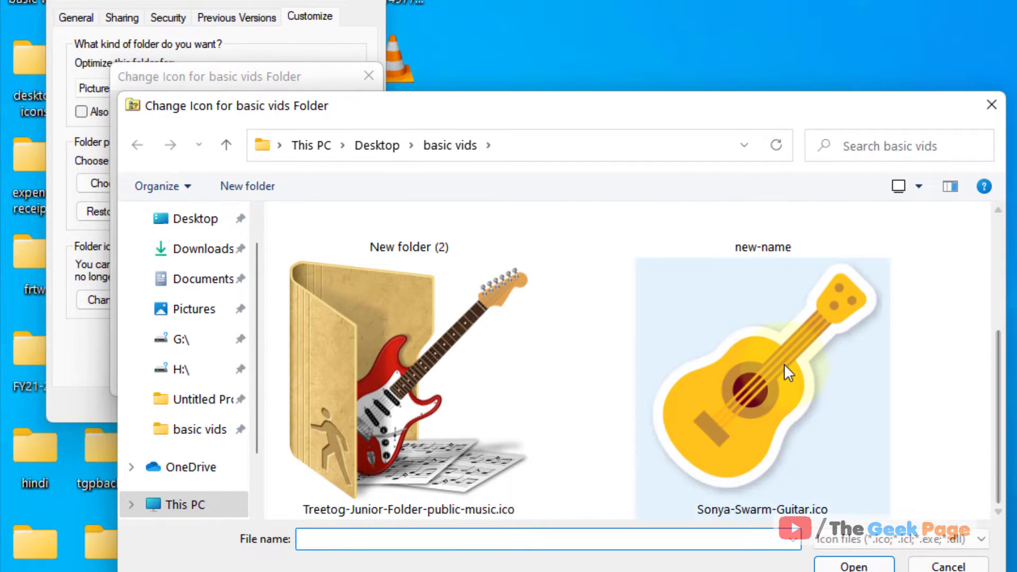
double_click(772, 356)
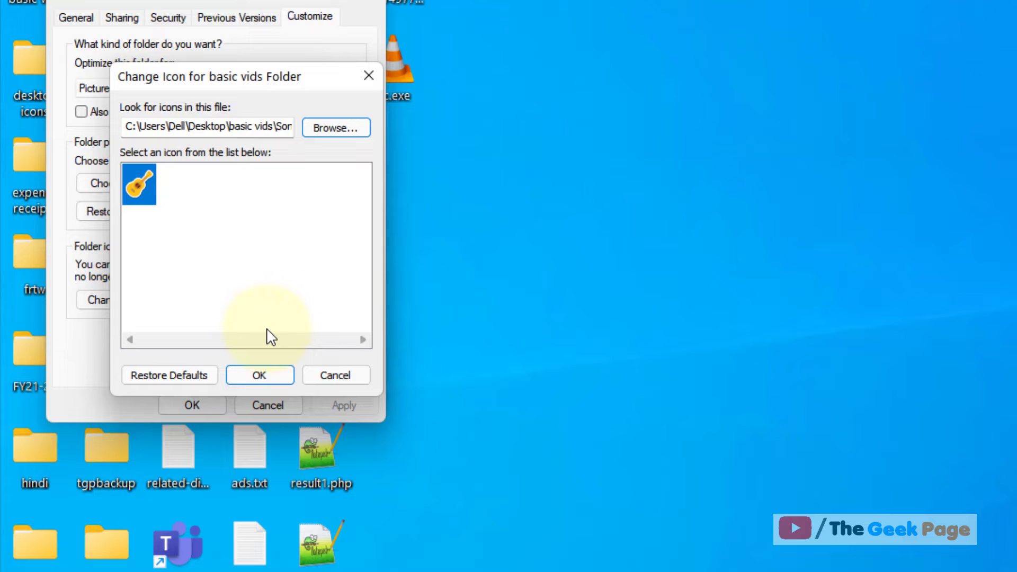
left_click(278, 375)
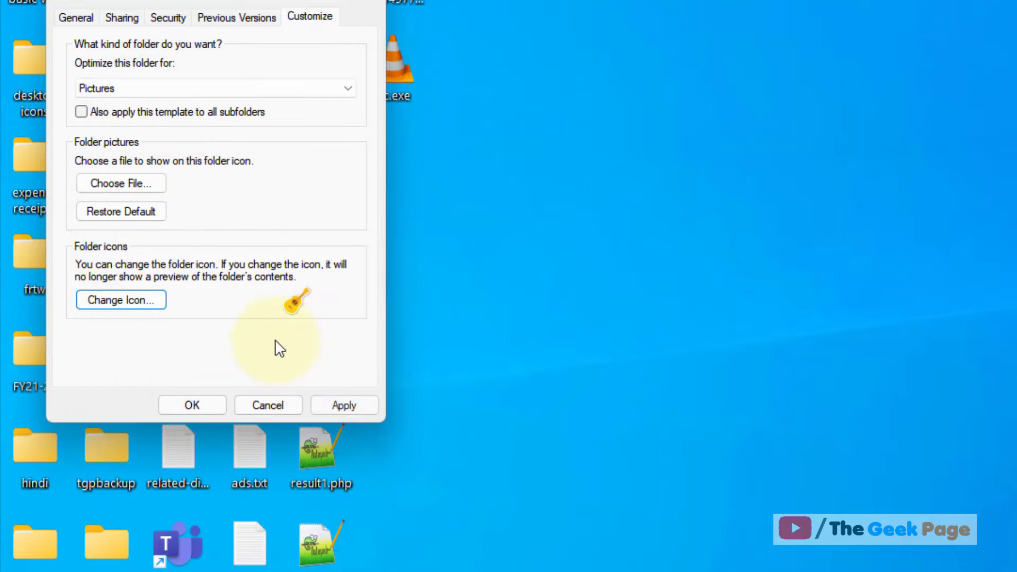
left_click(340, 409)
left_click(205, 411)
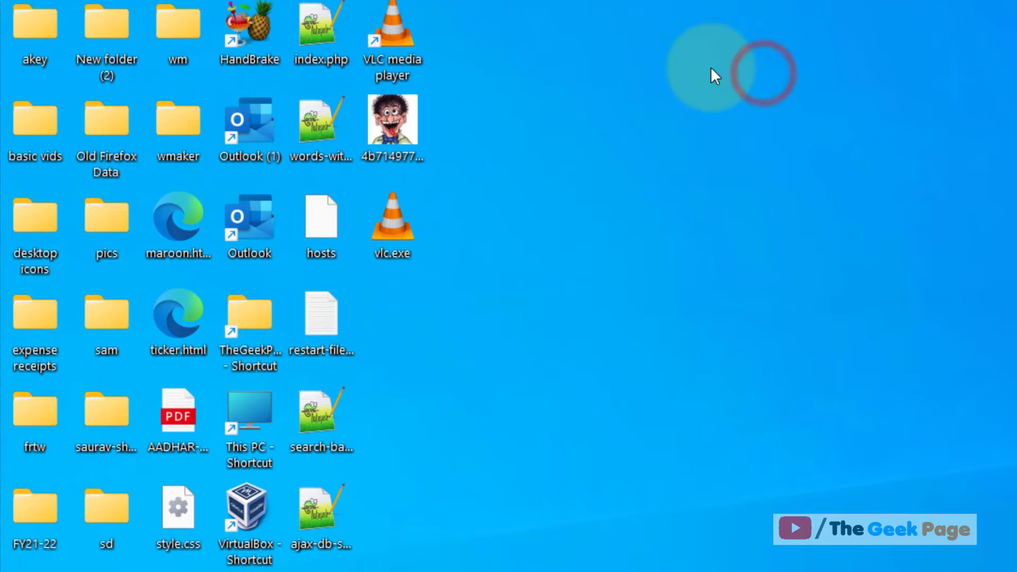
right_click(530, 59)
left_click(572, 148)
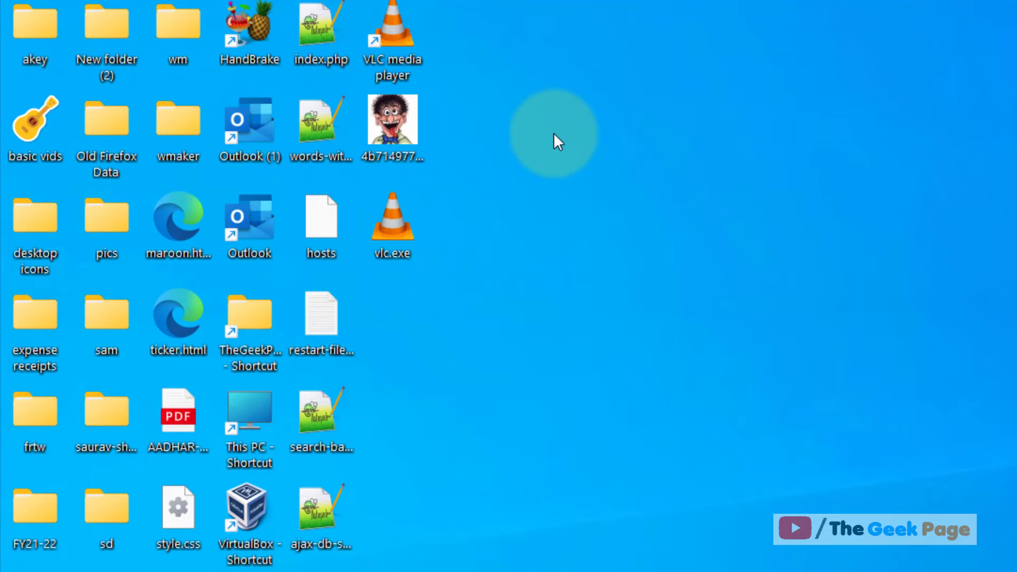
Select basic vids to check its guitar icon, then deselect it
left_click(37, 118)
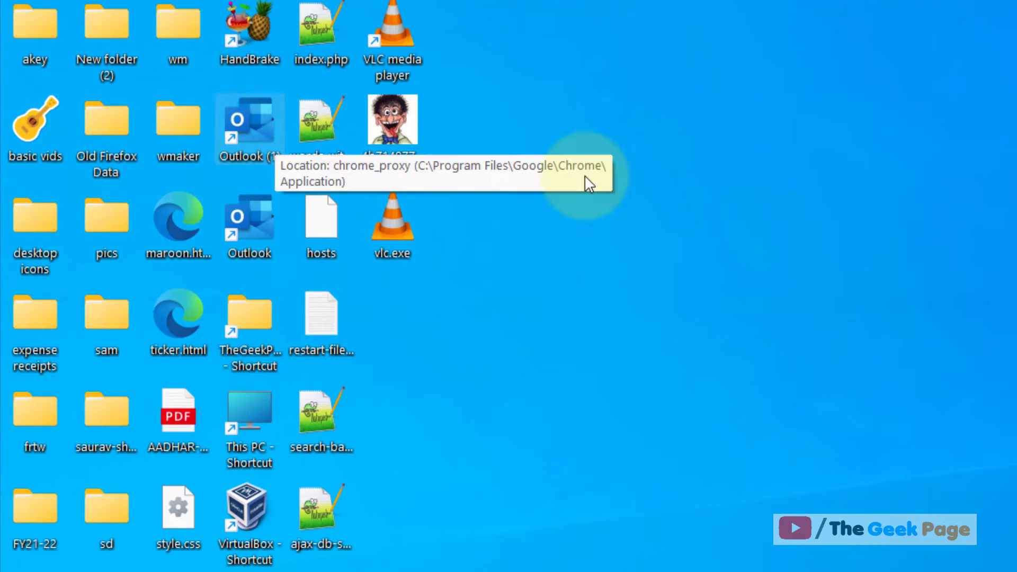
left_click(638, 169)
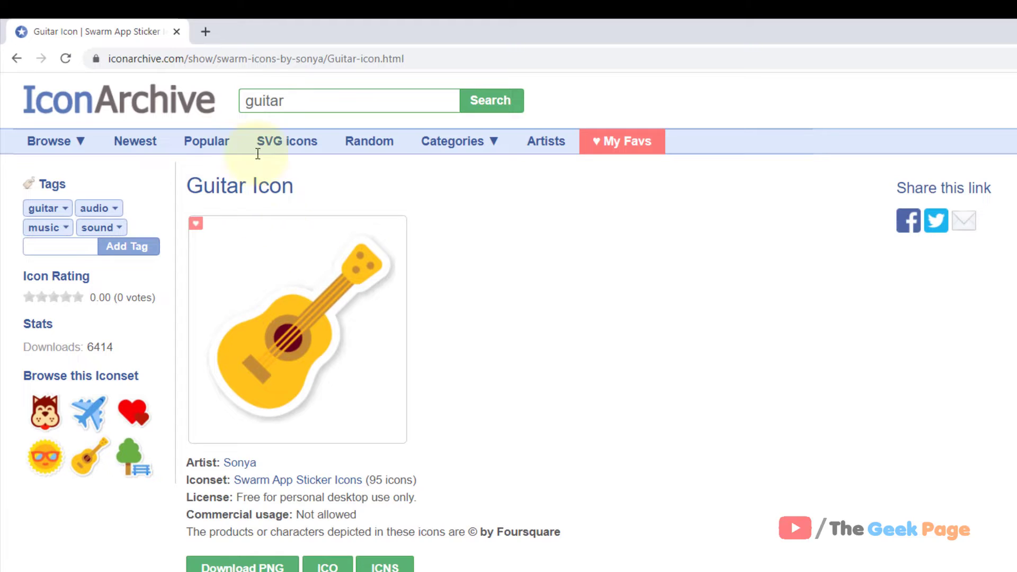
In a new tab, start saving the enlarged Brad Pitt photo from Google Images
left_click(206, 30)
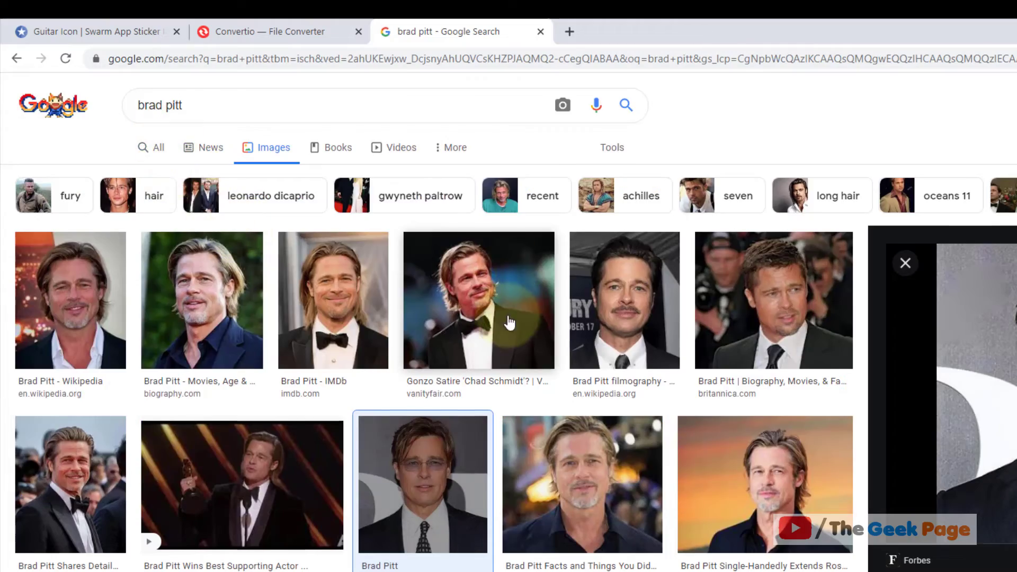
scroll(456, 385, "down", 1)
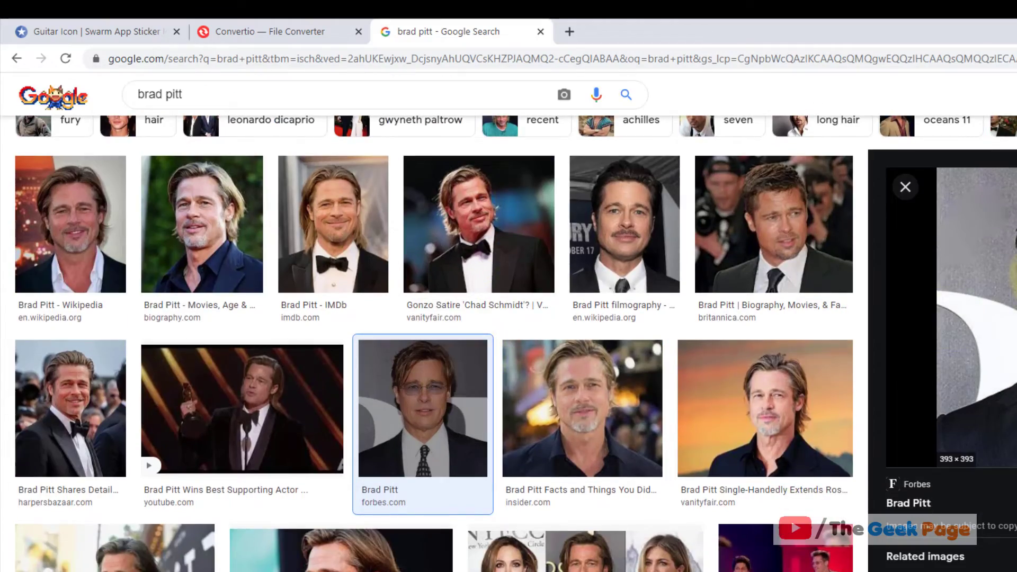
right_click(1012, 276)
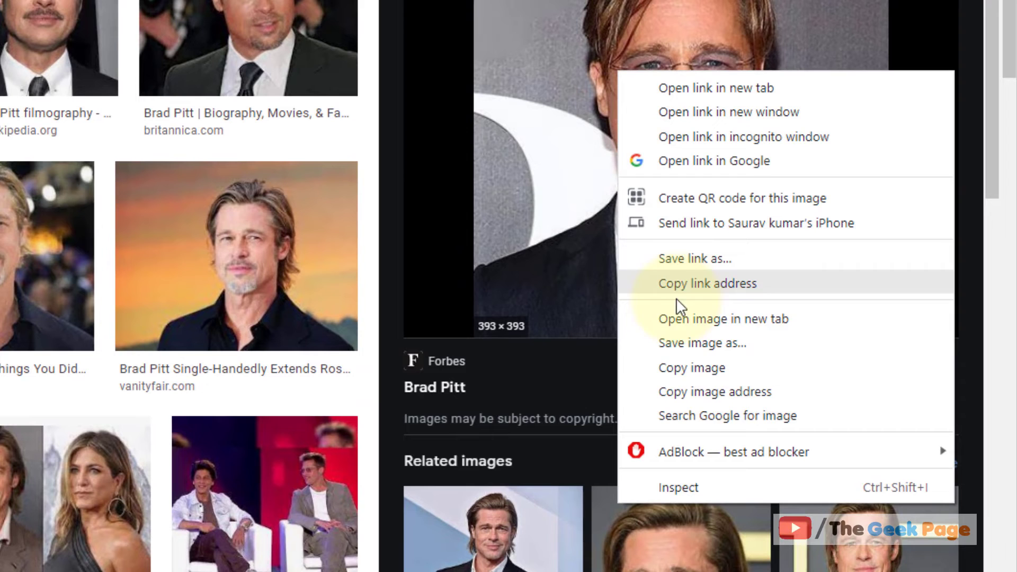
left_click(683, 343)
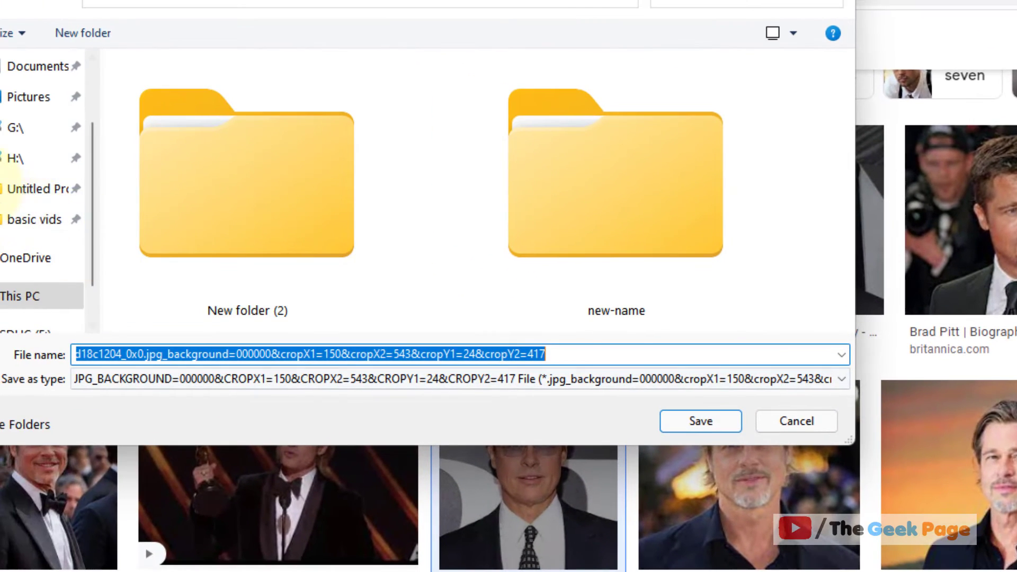
Save the photo to the Desktop as brad.jpeg with the All Files type
scroll(29, 54, "up", 3)
left_click(0, 86)
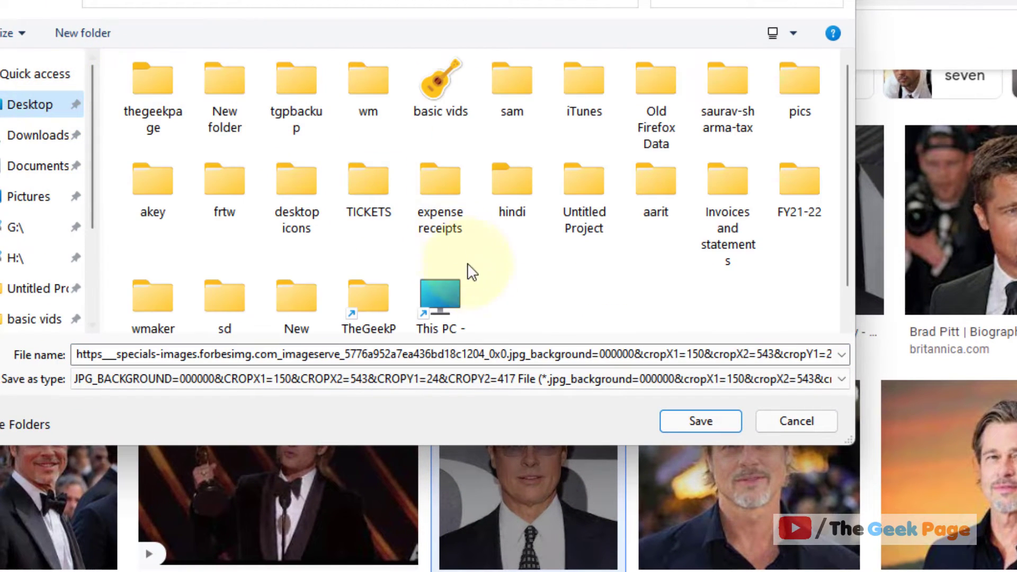
left_click(420, 352)
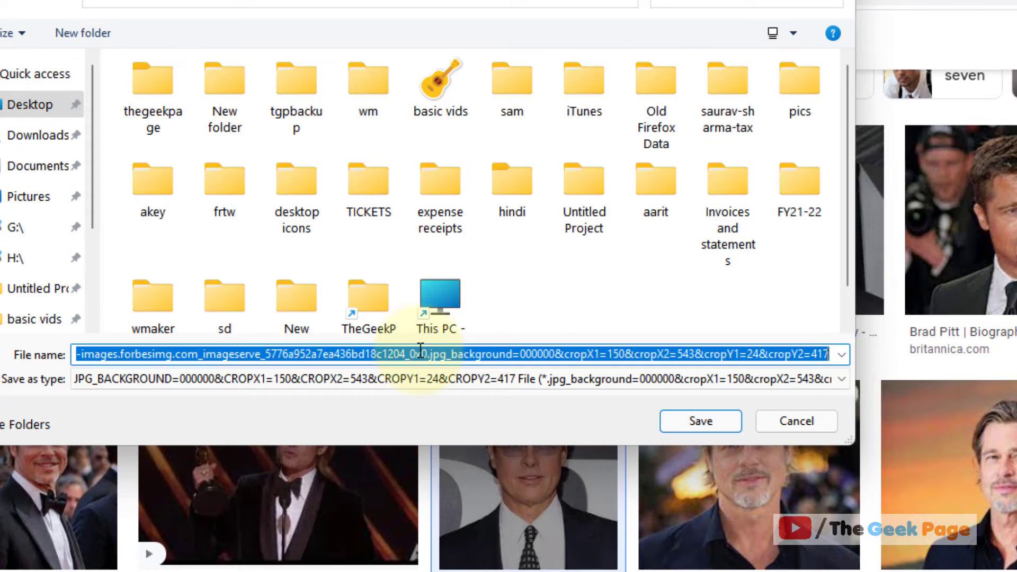
type("brad")
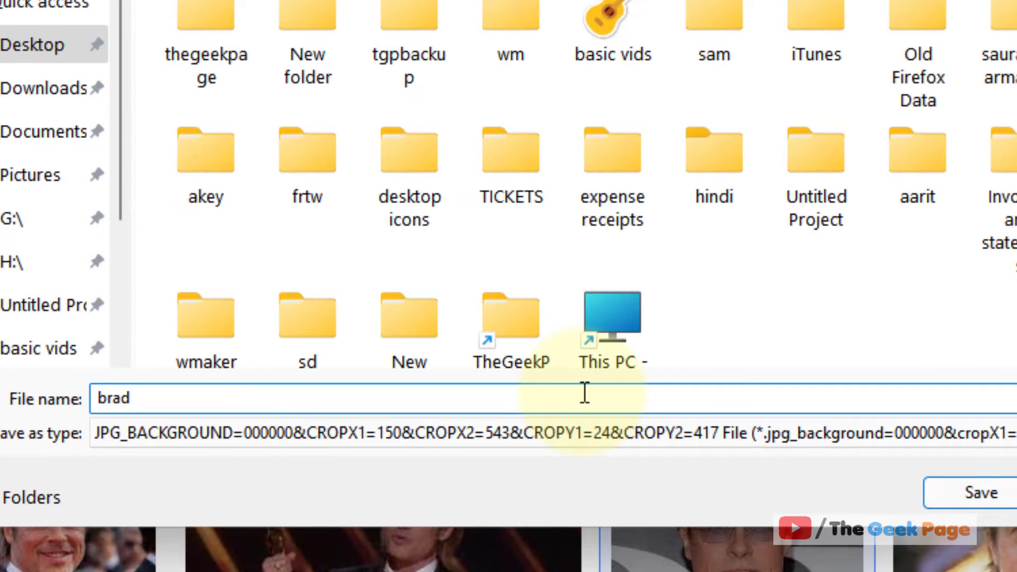
left_click(539, 433)
left_click(452, 478)
left_click(240, 388)
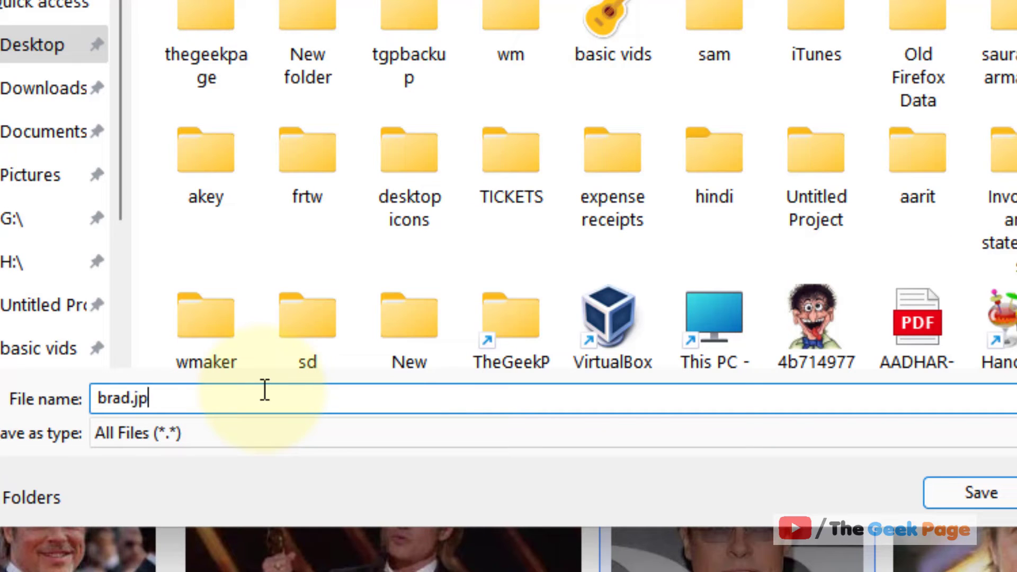
key("Return")
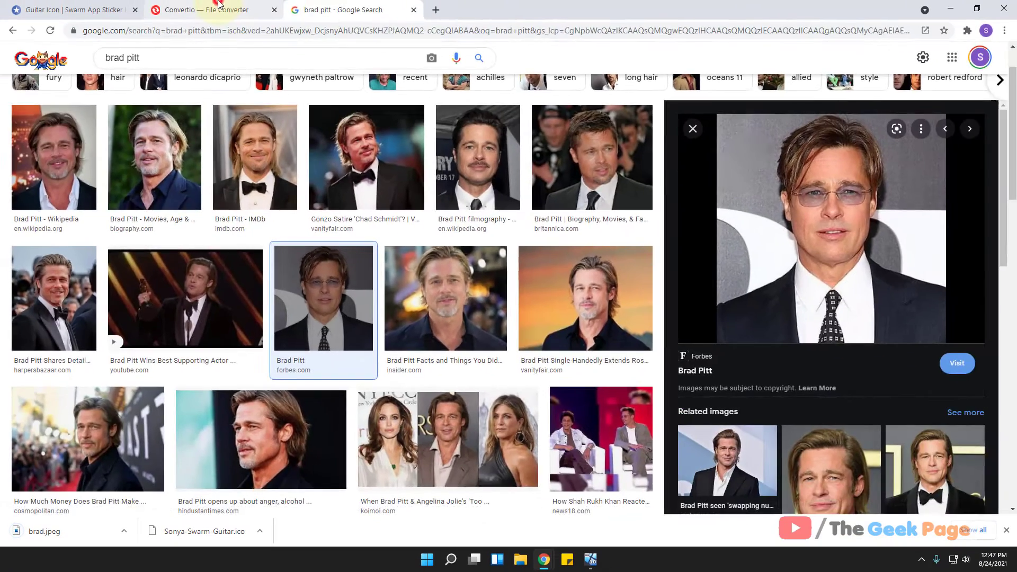
Open Convertio and upload brad.jpeg from the Desktop
left_click(212, 9)
left_click(143, 30)
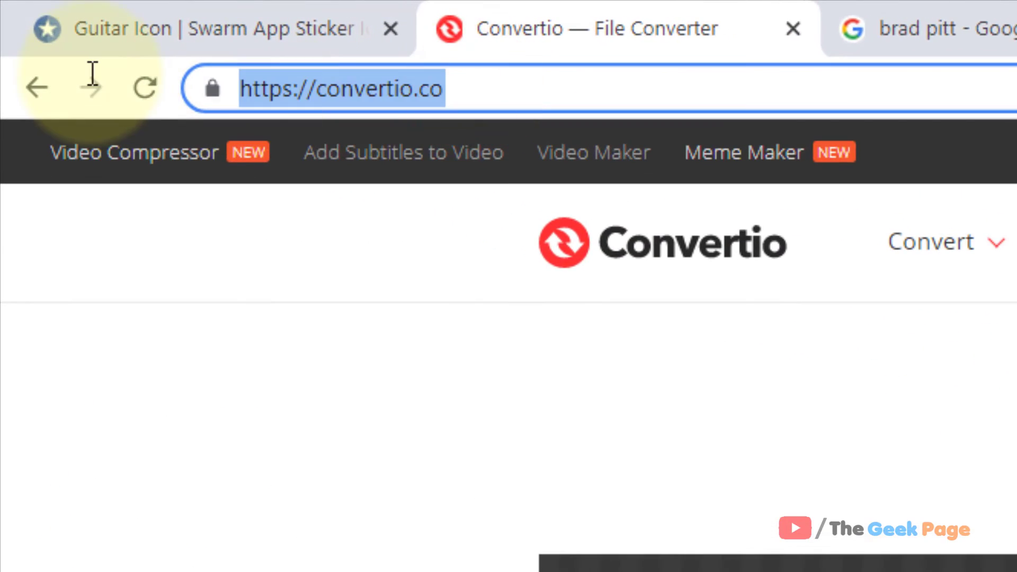
left_click(474, 104)
triple_click(499, 90)
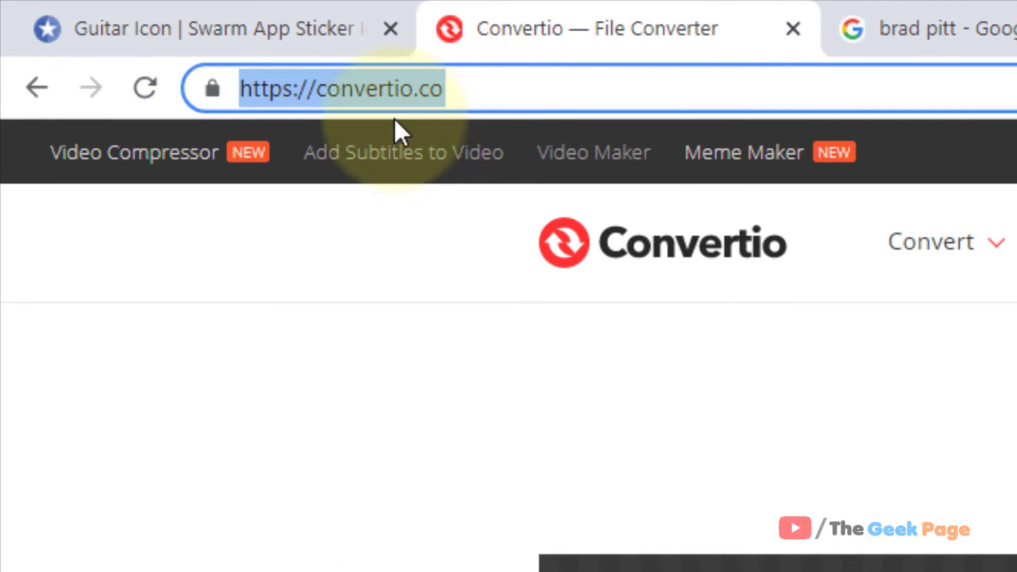
left_click(388, 555)
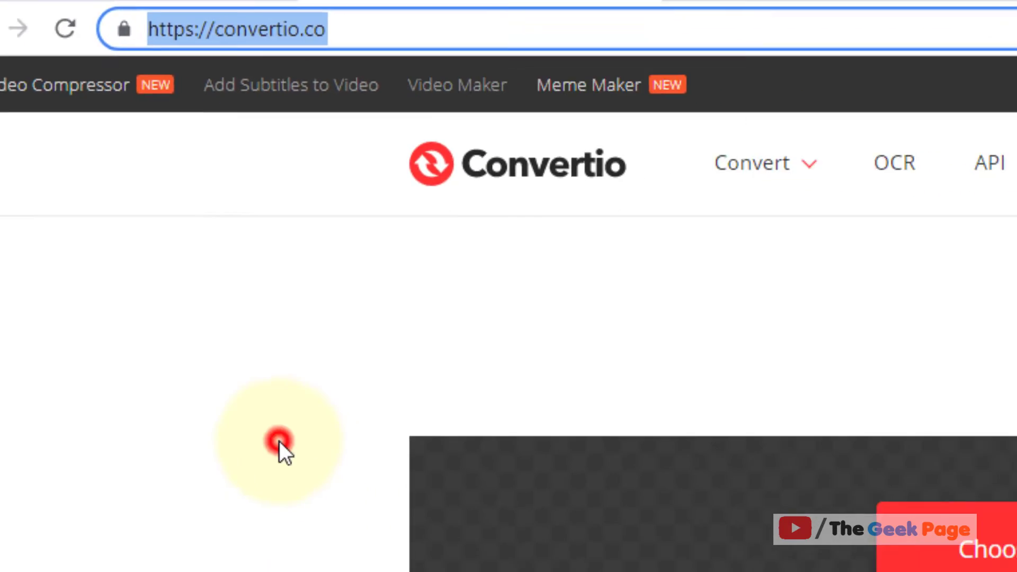
left_click(463, 201)
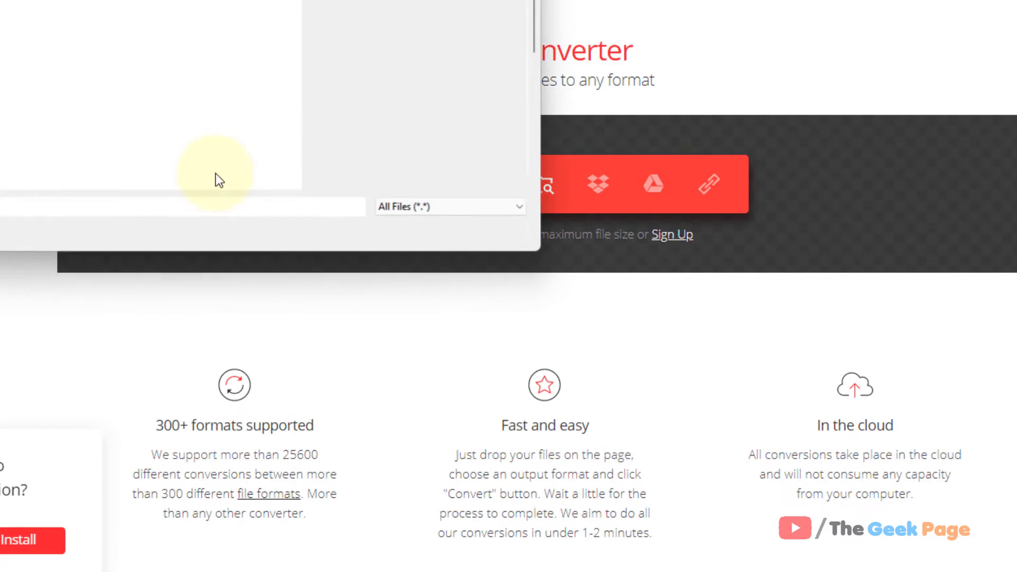
scroll(502, 47, "down", 5)
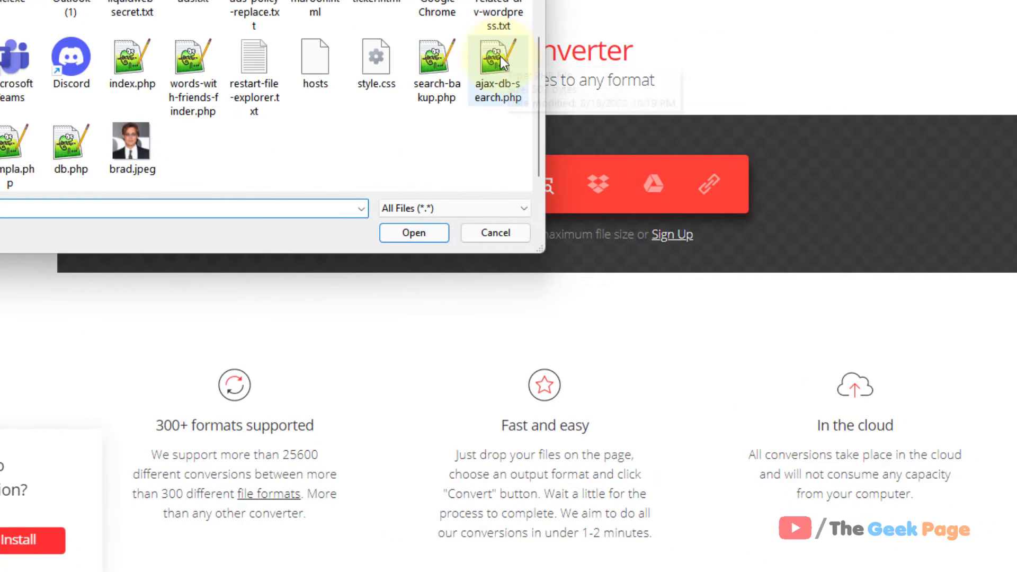
double_click(145, 135)
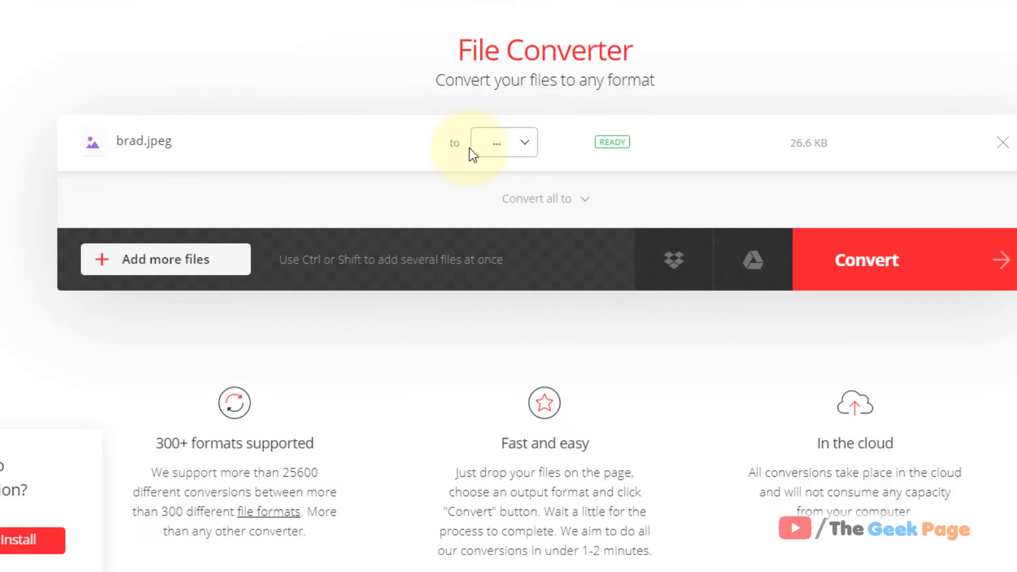
Convert brad.jpeg to ICO, download the result, and show the desktop
left_click(500, 143)
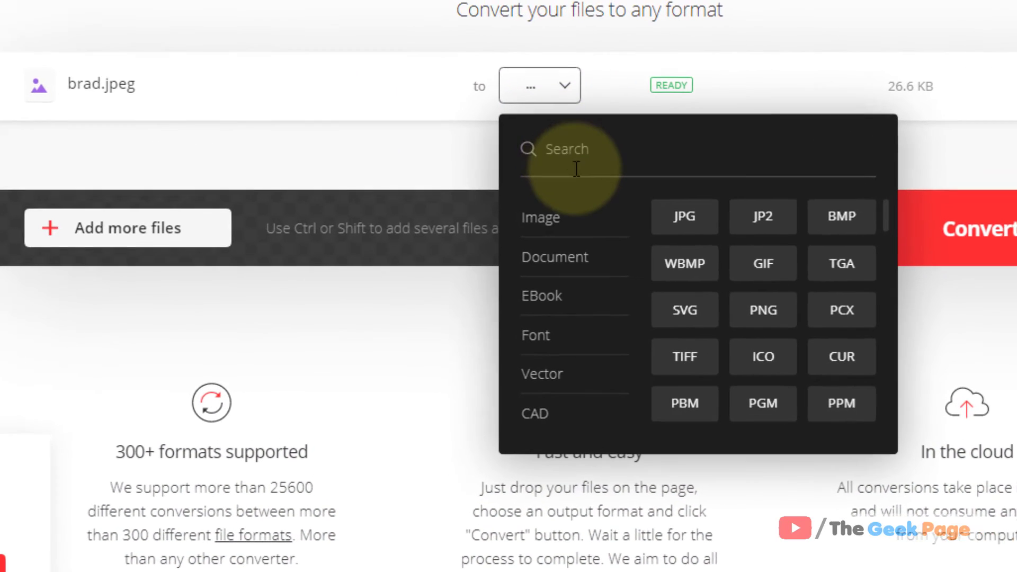
left_click(526, 201)
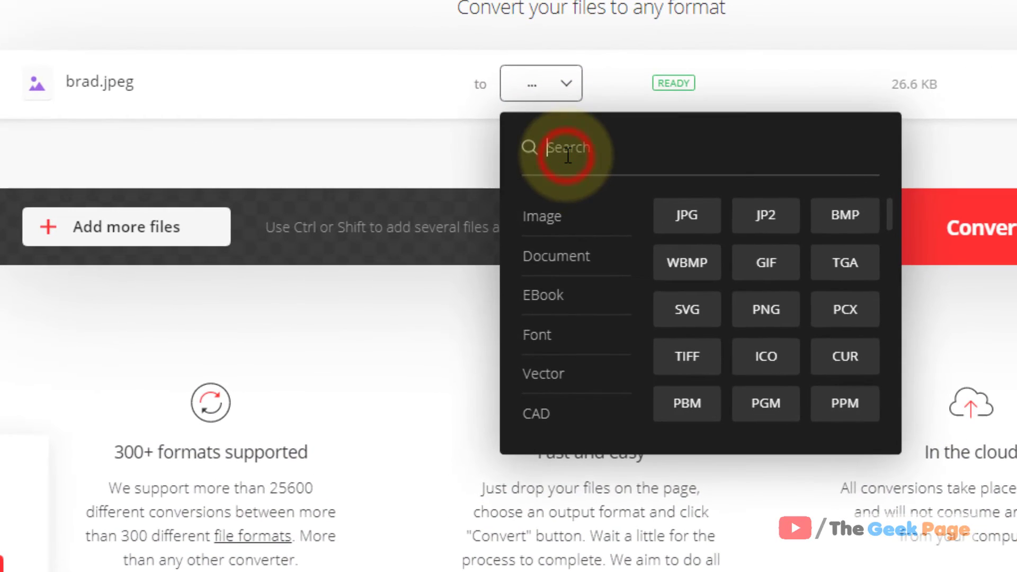
type("ico")
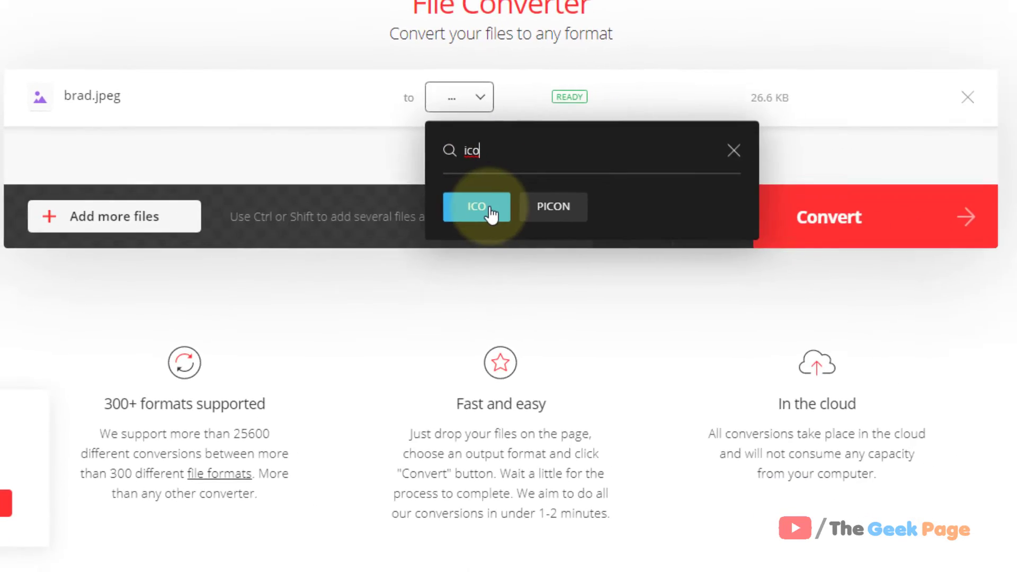
left_click(490, 212)
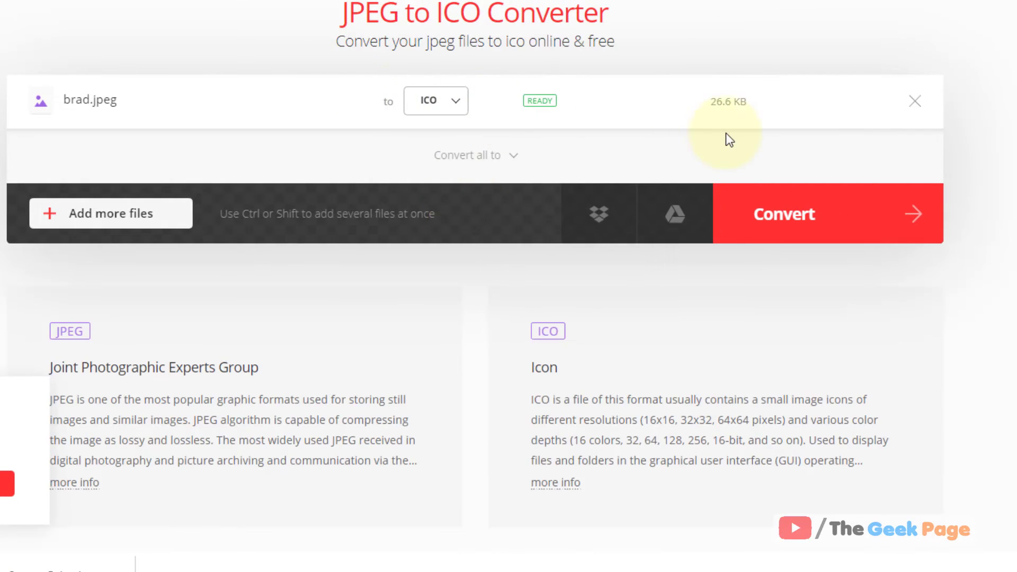
left_click(814, 214)
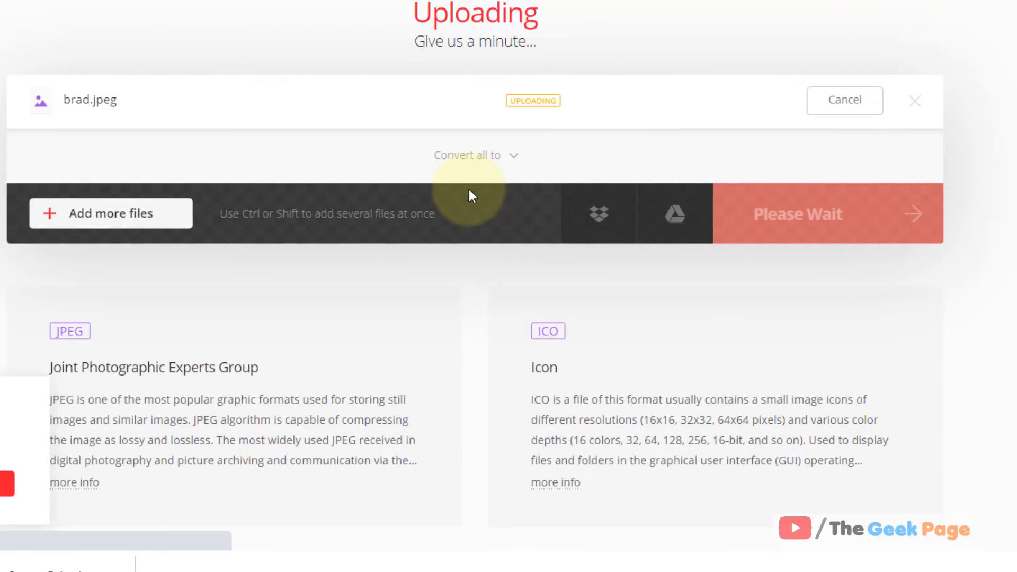
left_click(883, 106)
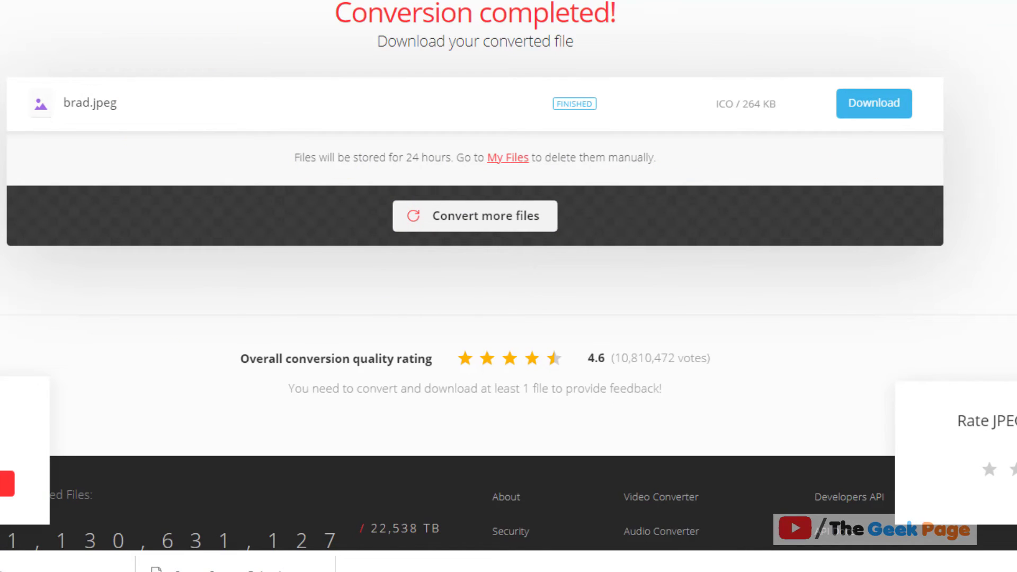
key("super+d")
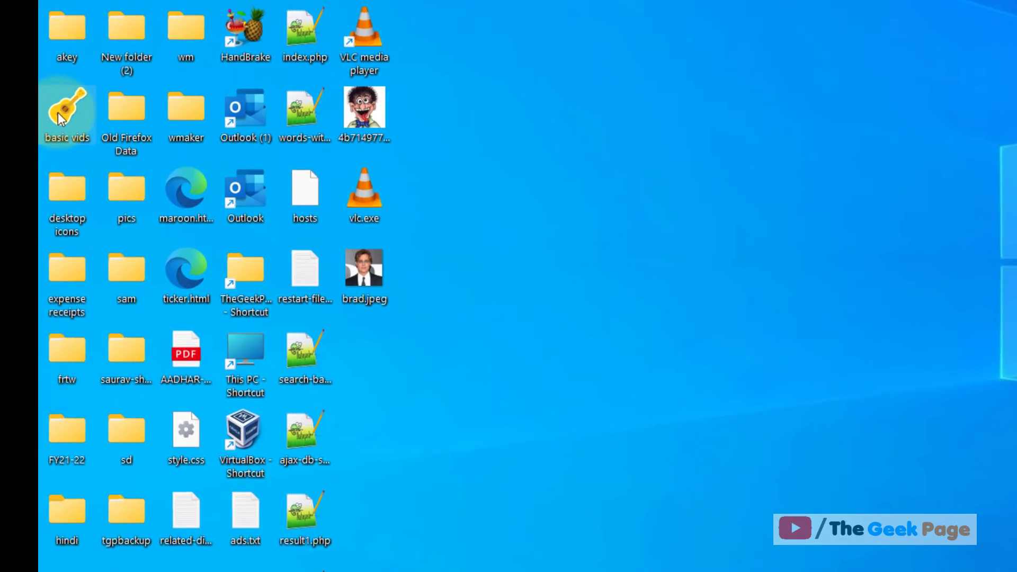
Open the Change Icon dialog for basic vids from its Properties Customize tab
right_click(67, 110)
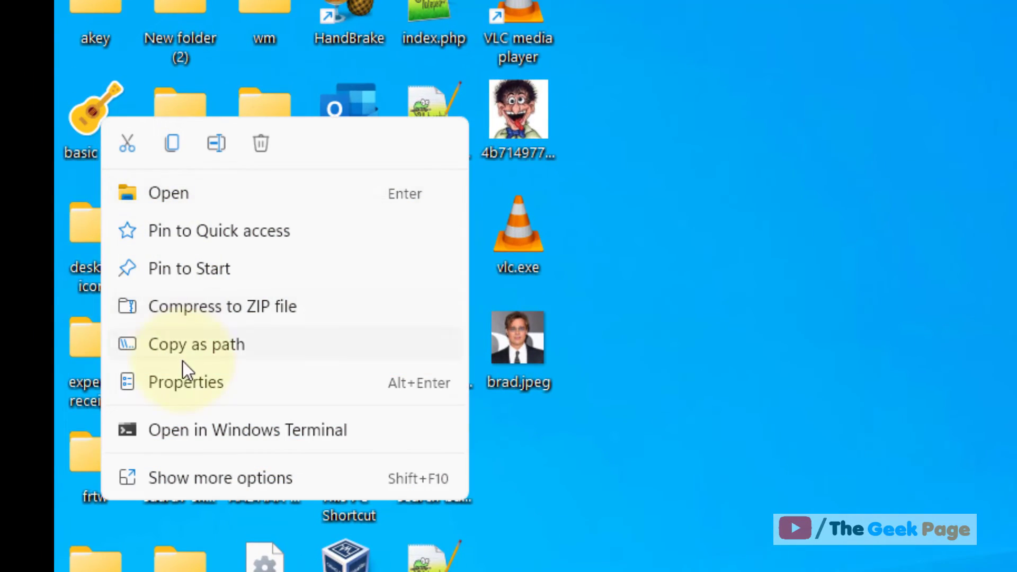
left_click(200, 385)
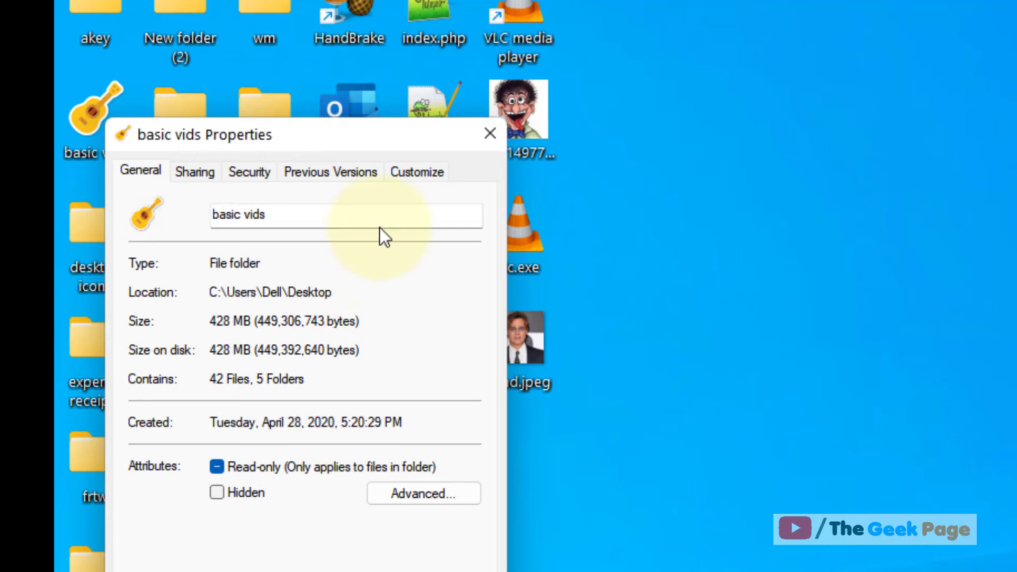
left_click(433, 176)
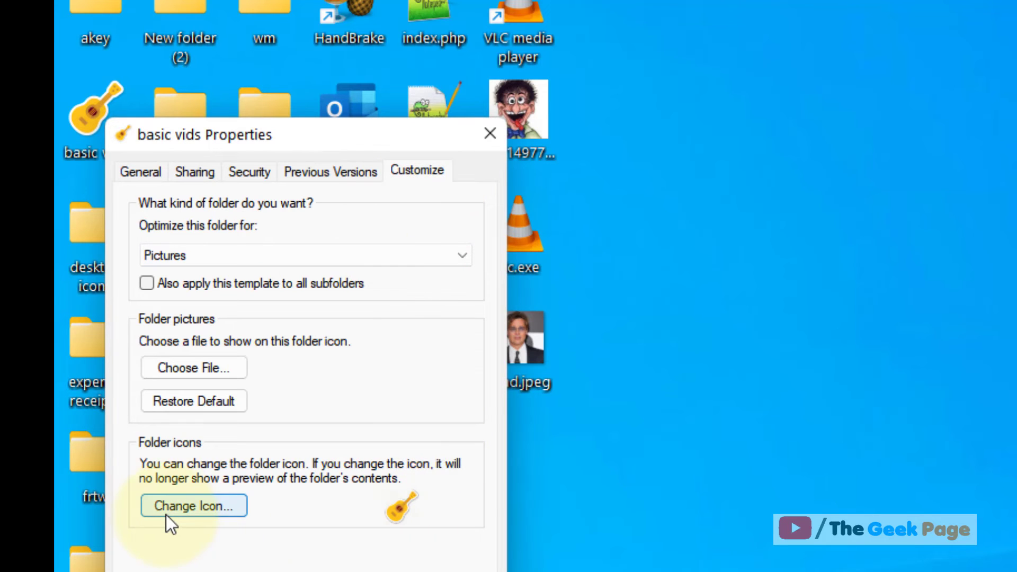
left_click(196, 509)
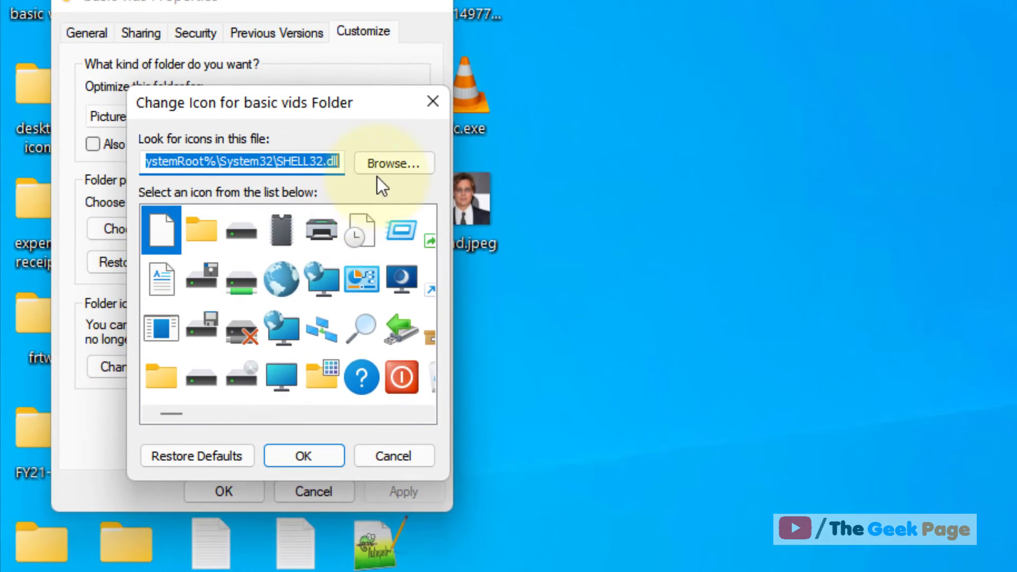
Browse to brad.ico, set it as the basic vids icon, and apply it
left_click(382, 165)
scroll(323, 450, "down", 5)
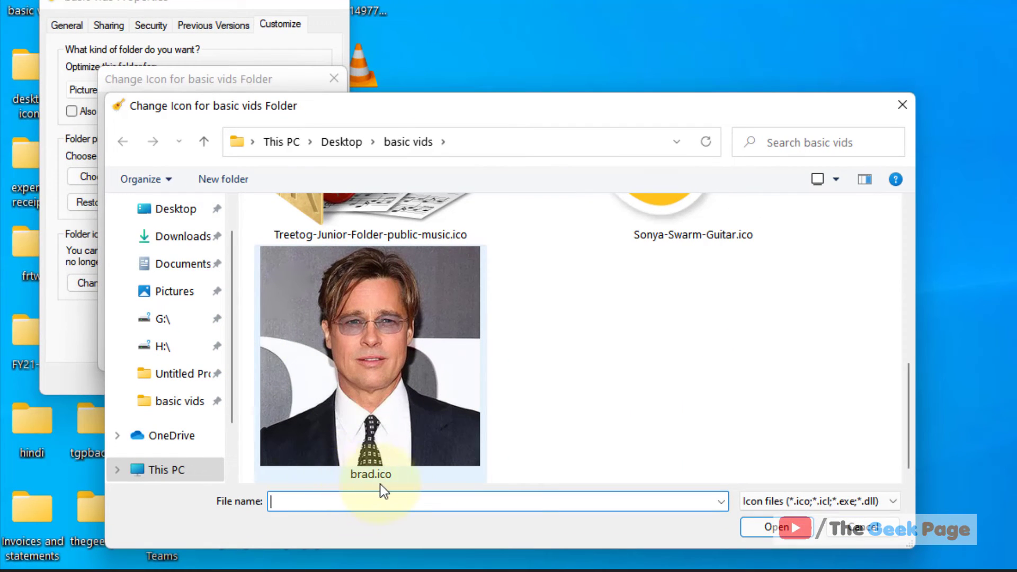
double_click(398, 398)
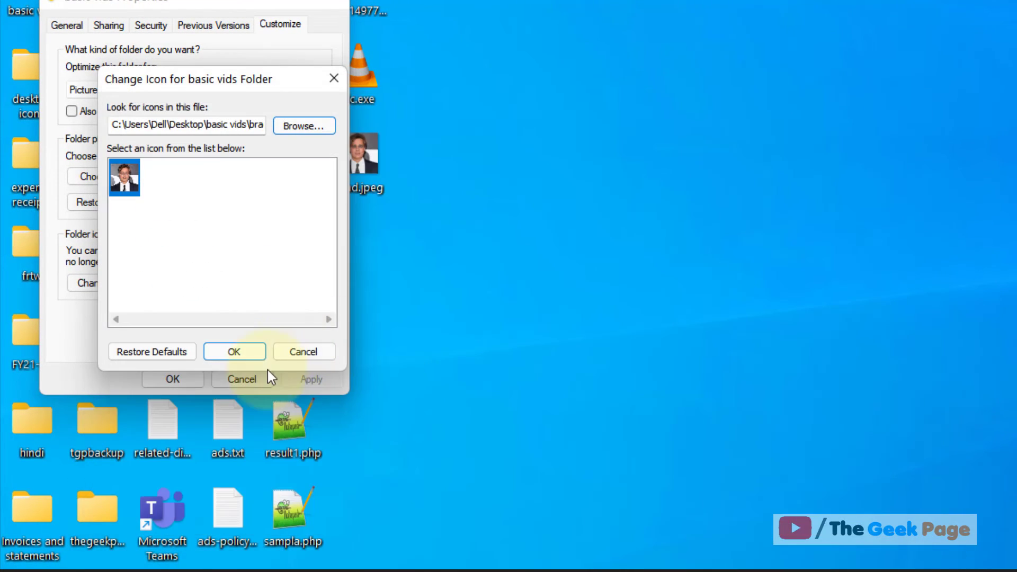
left_click(236, 352)
left_click(307, 381)
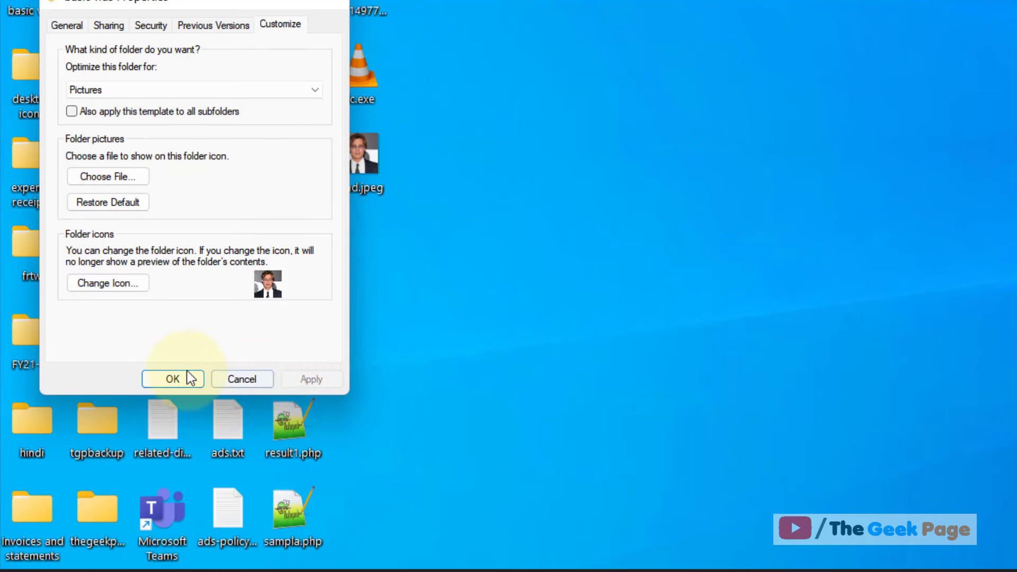
left_click(186, 379)
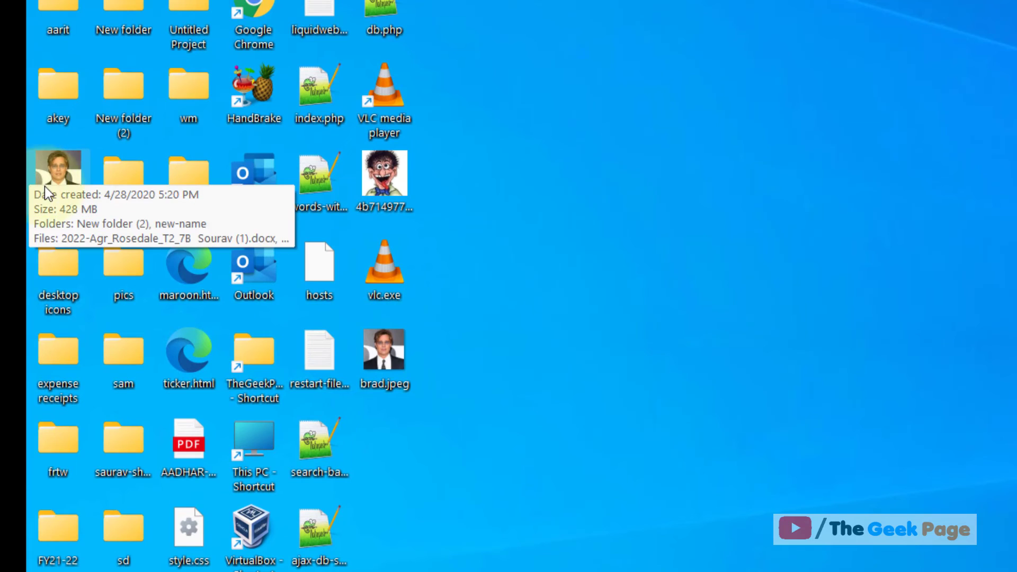
left_click(772, 207)
left_click(734, 243)
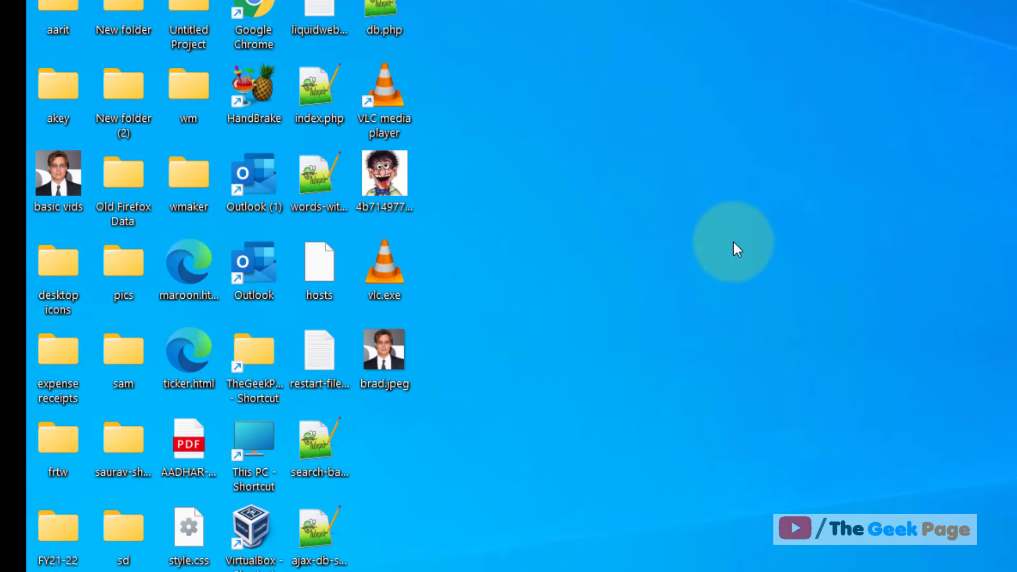
Restore Defaults in basic vids' Change Icon dialog and apply the plain folder icon
right_click(54, 182)
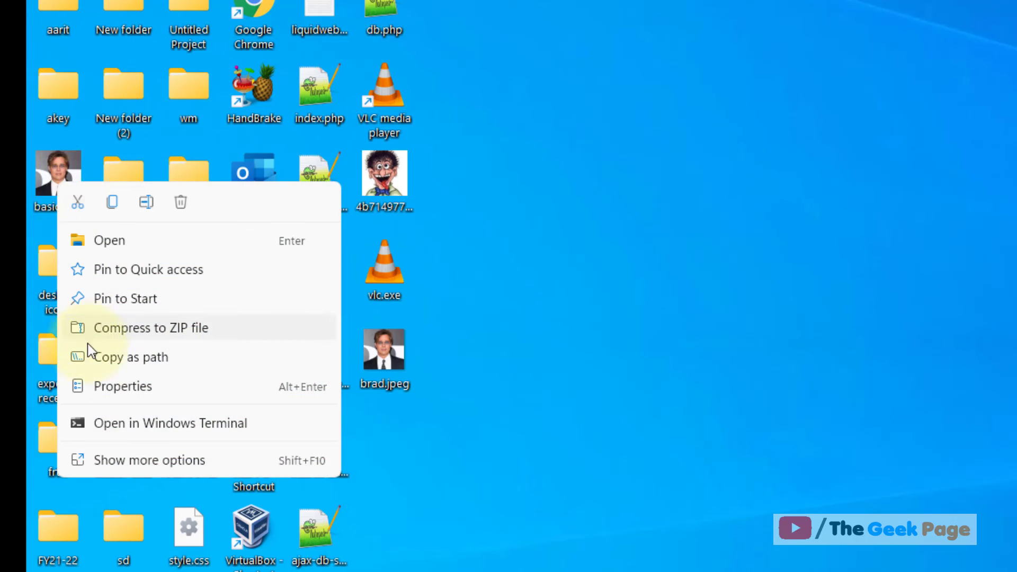
left_click(110, 389)
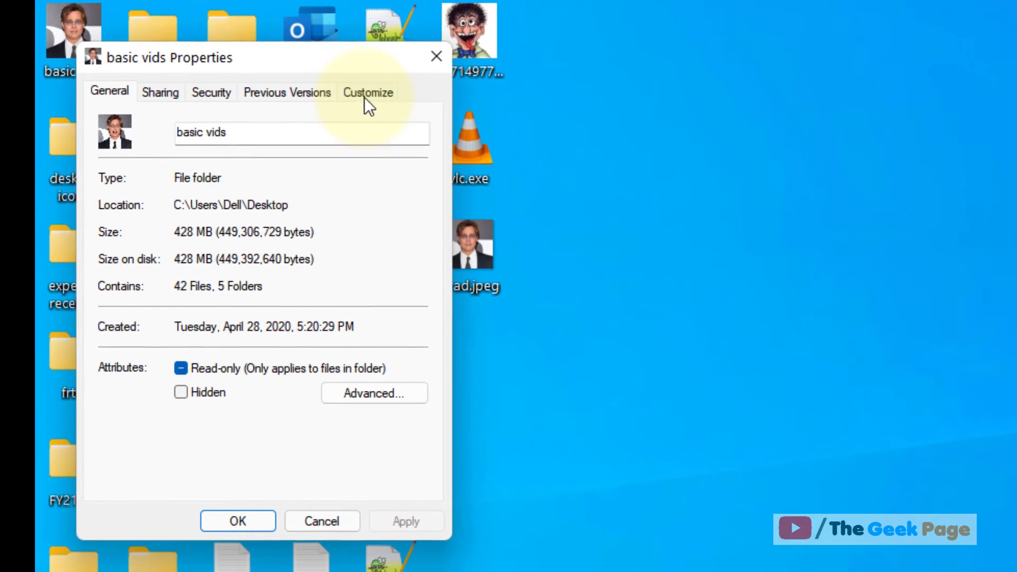
left_click(299, 225)
left_click(193, 399)
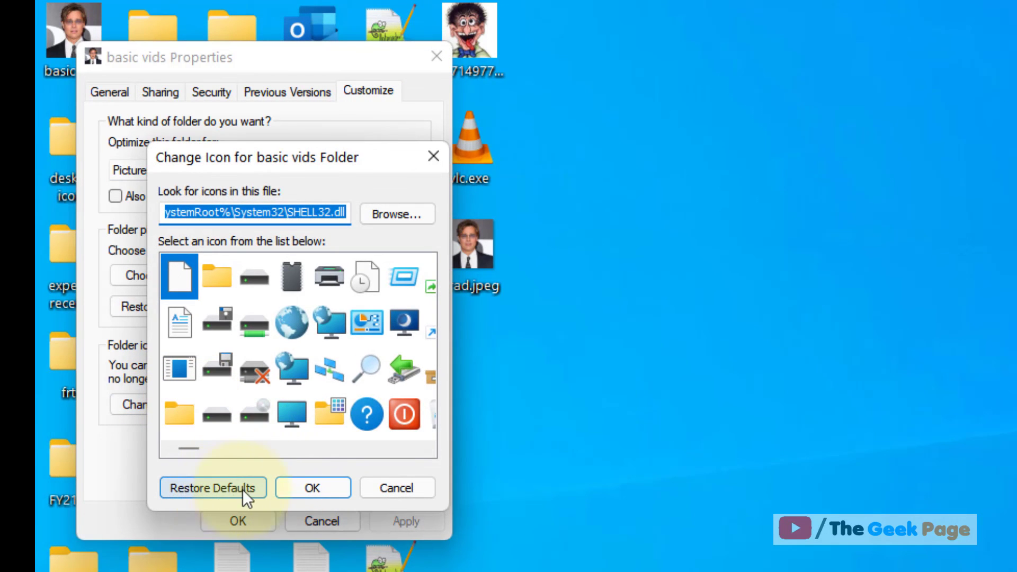
left_click(246, 488)
left_click(373, 520)
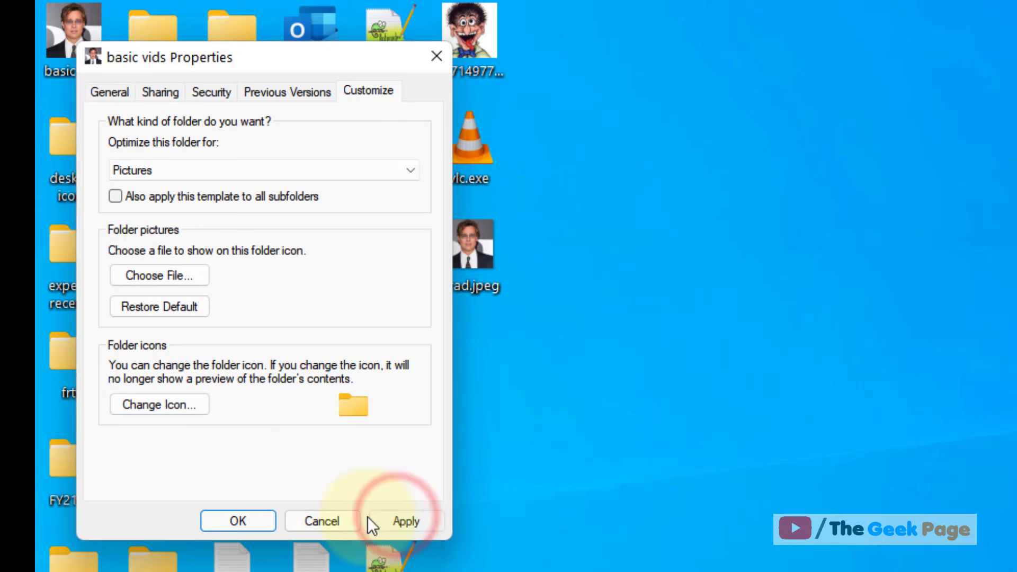
left_click(238, 521)
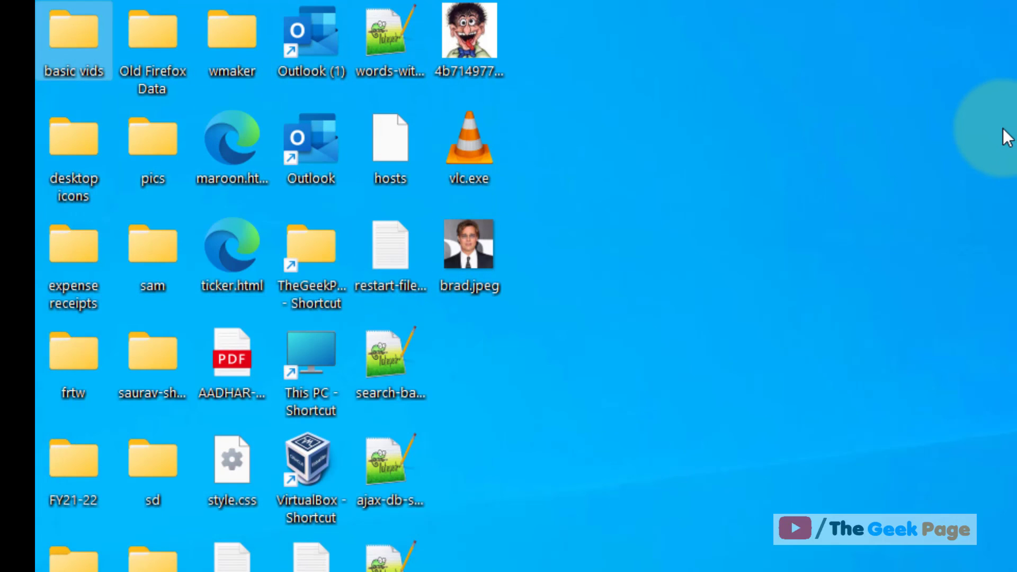